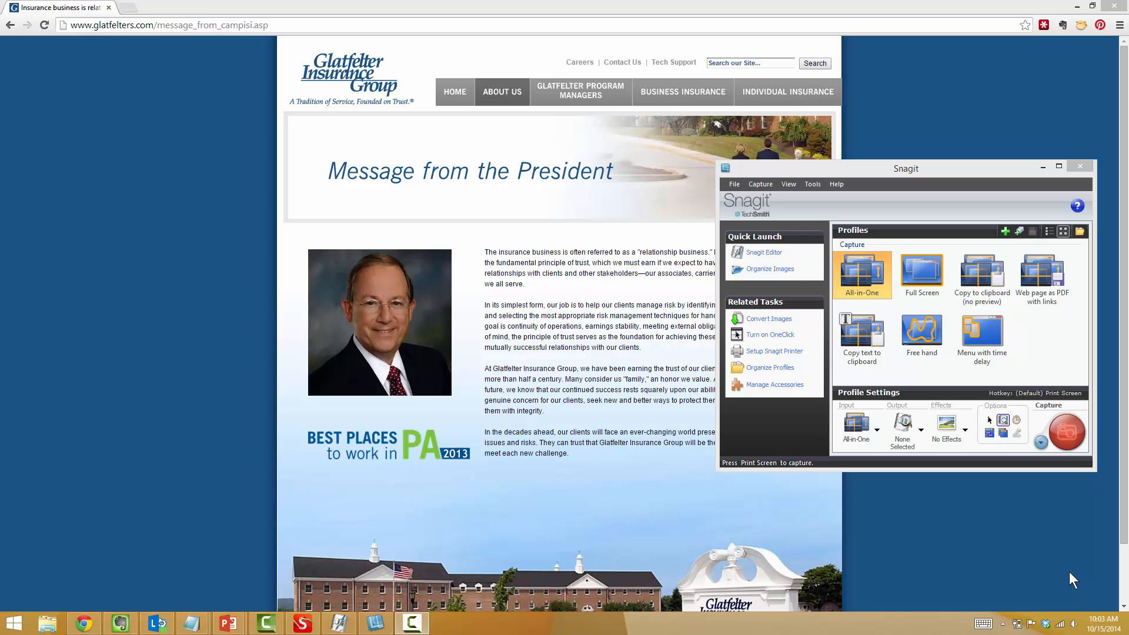
# Capture the region of the web page from the logo down to the end of the article, about 954 x 732 pixels, with the All-in-One profile
pyautogui.moveTo(846, 167); pyautogui.dragTo(830, 160)
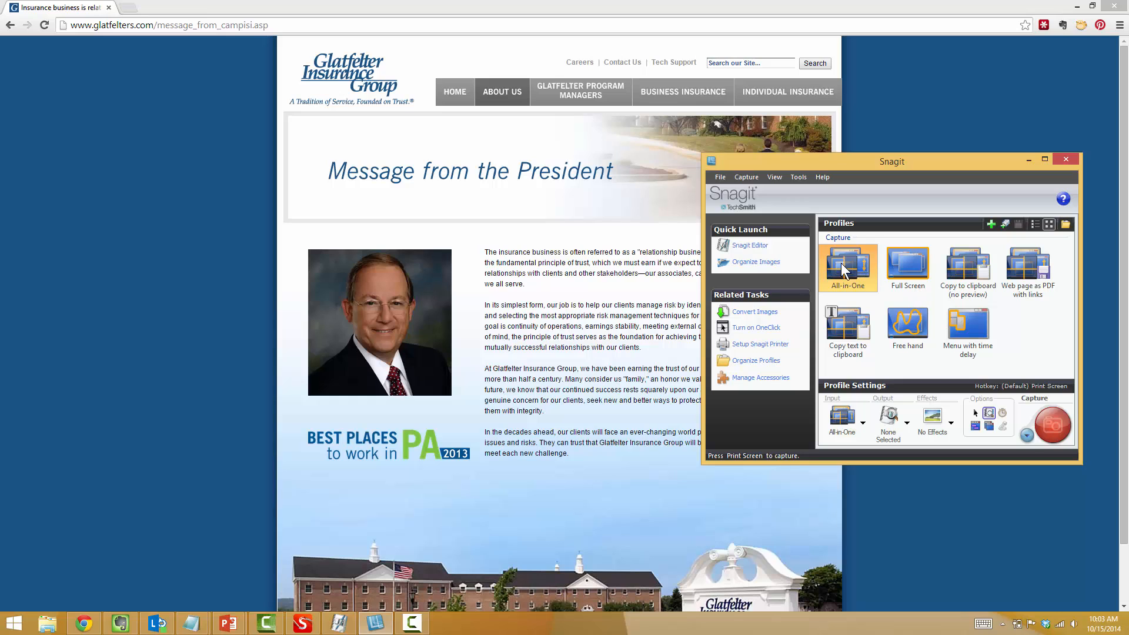
pyautogui.click(1053, 421)
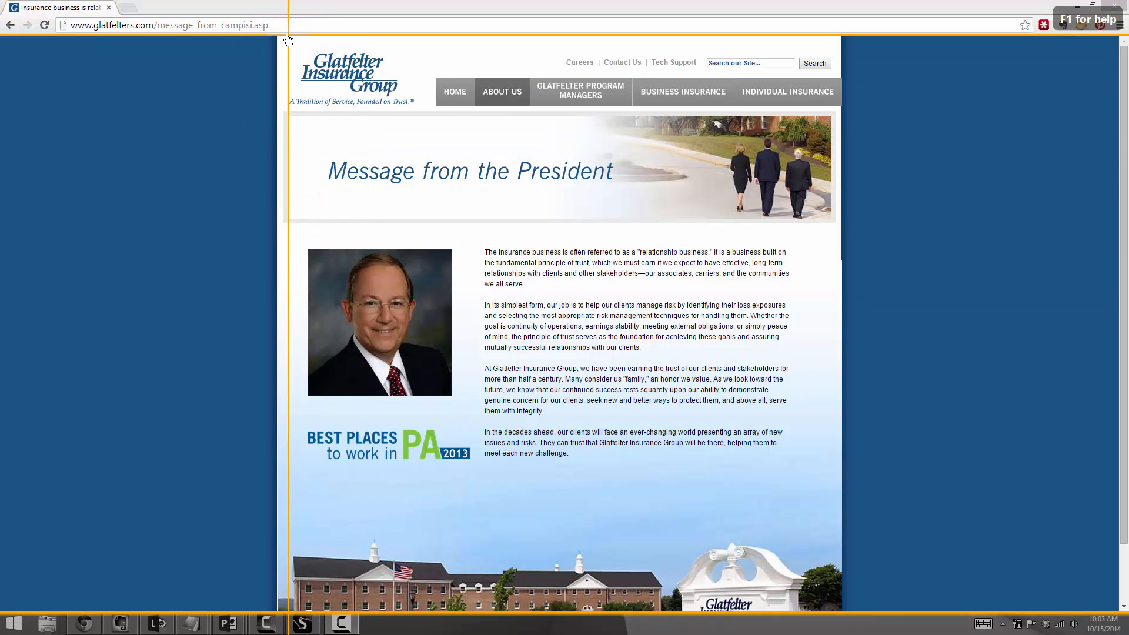
pyautogui.moveTo(277, 33); pyautogui.dragTo(838, 464)
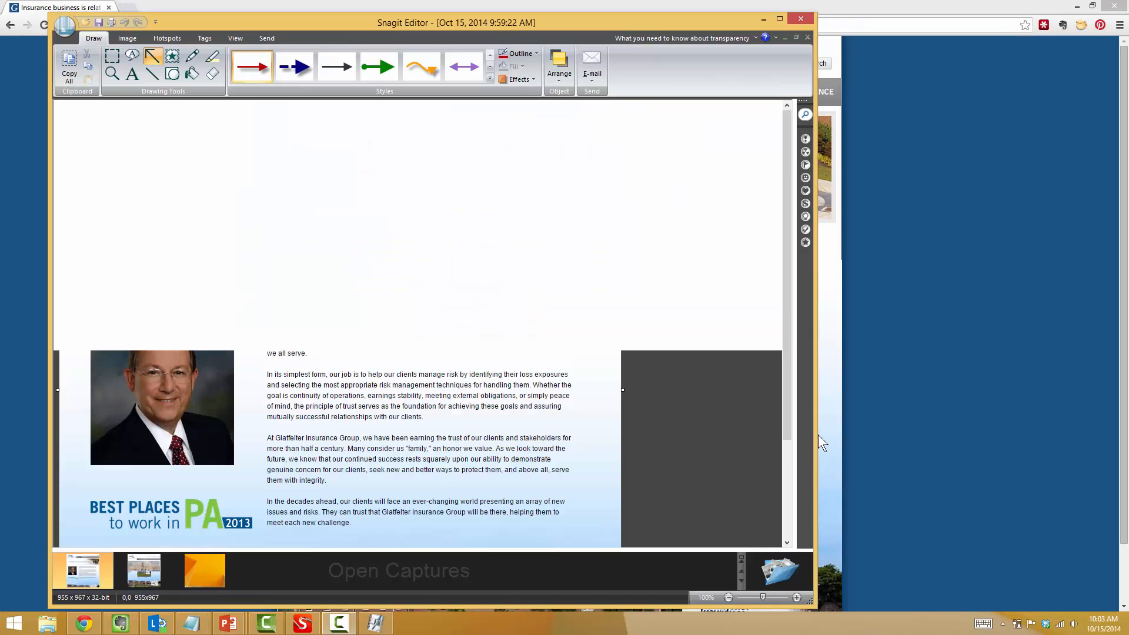
# Minimize Camtasia Studio and the Snagit Editor to bring the web page back into view
pyautogui.hotkey('alt', 'Tab')
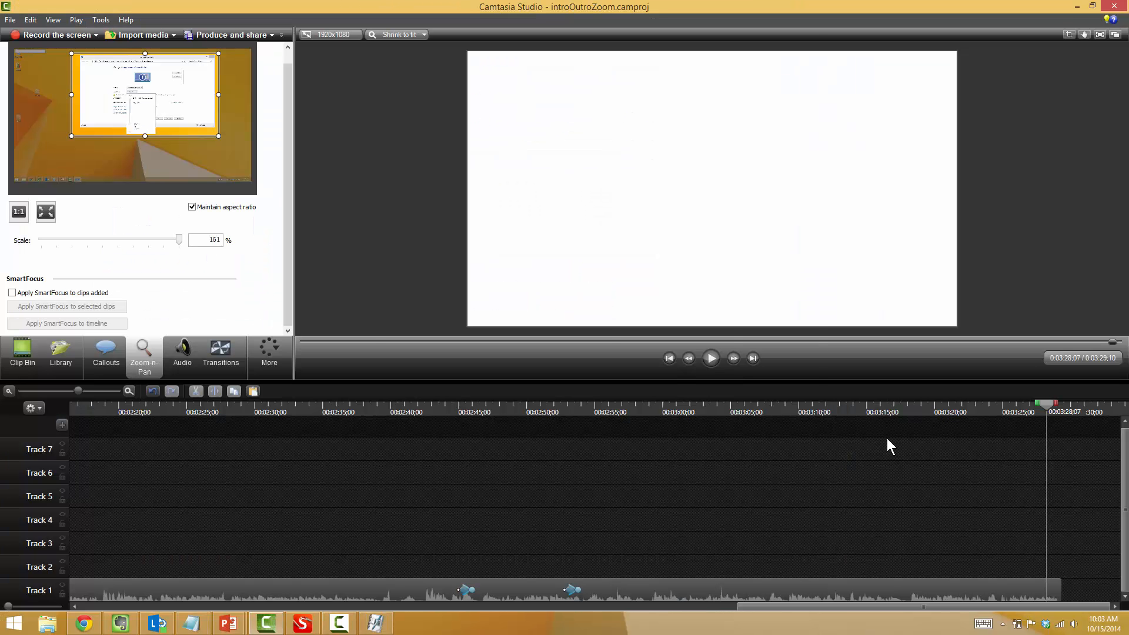
pyautogui.hotkey('alt', 'Tab')
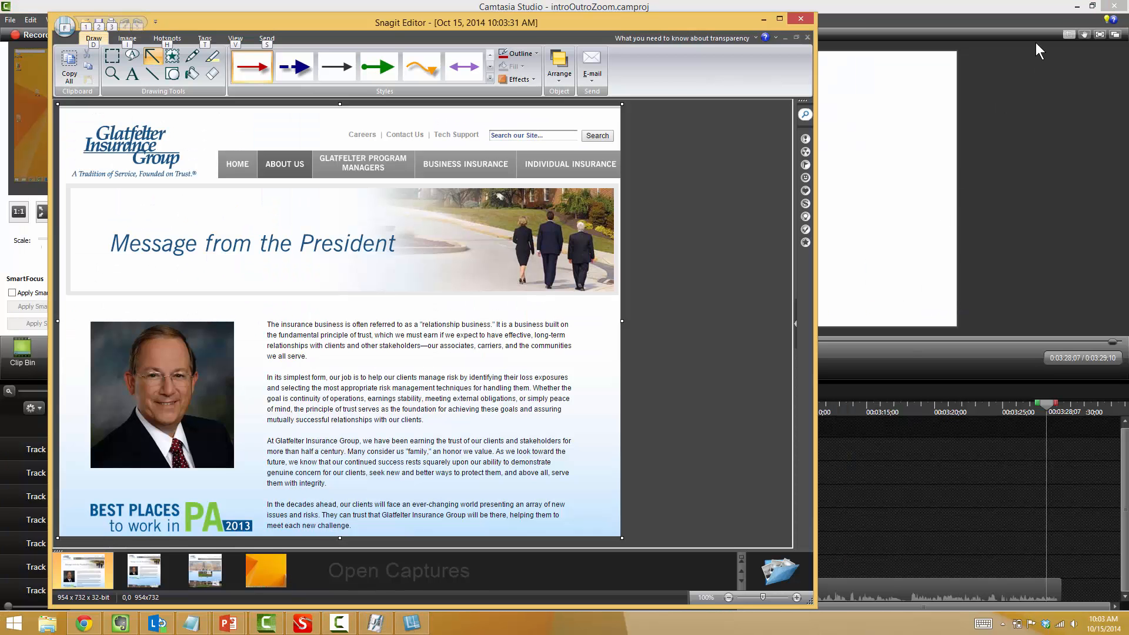
pyautogui.click(1077, 6)
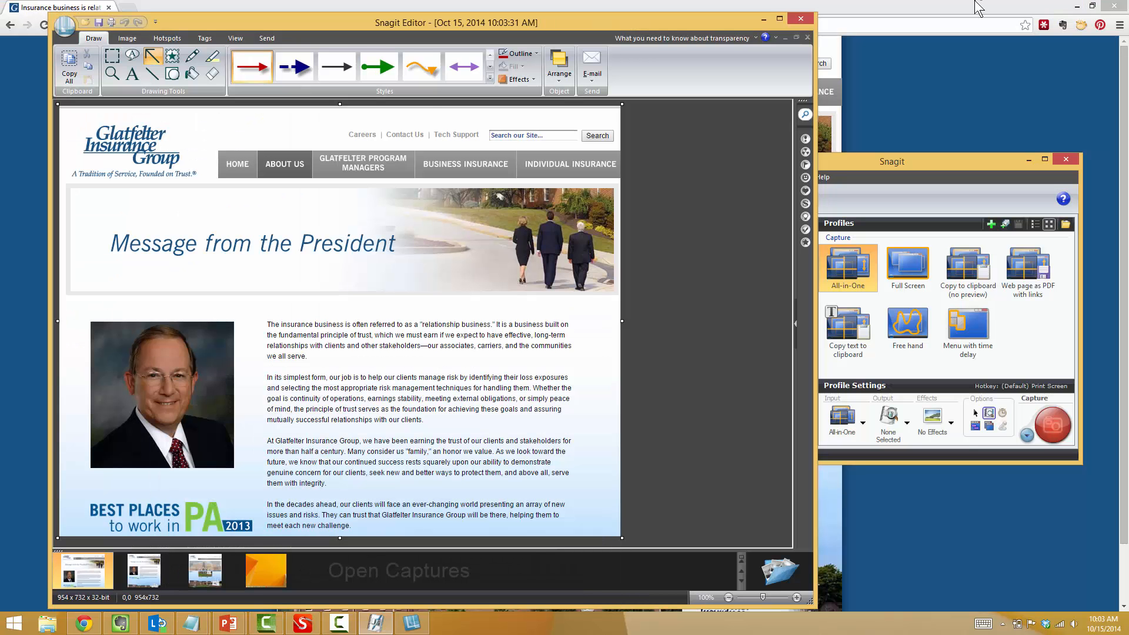
pyautogui.click(872, 74)
# Take a vertical scrolling capture of the entire web page with the All-in-One profile
pyautogui.click(412, 623)
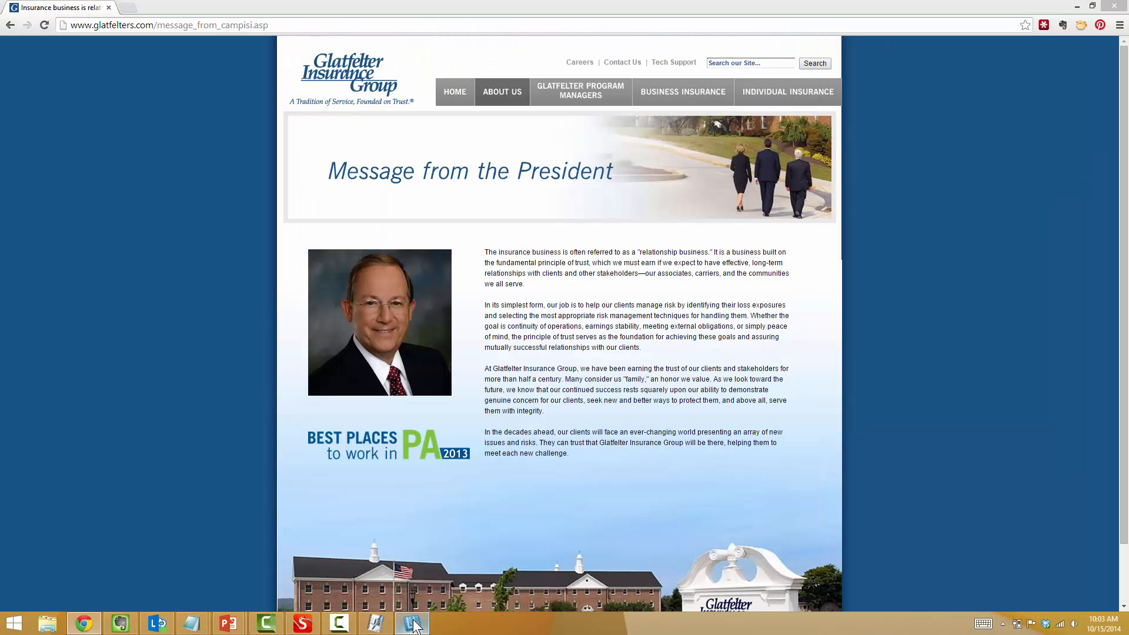
pyautogui.click(1049, 424)
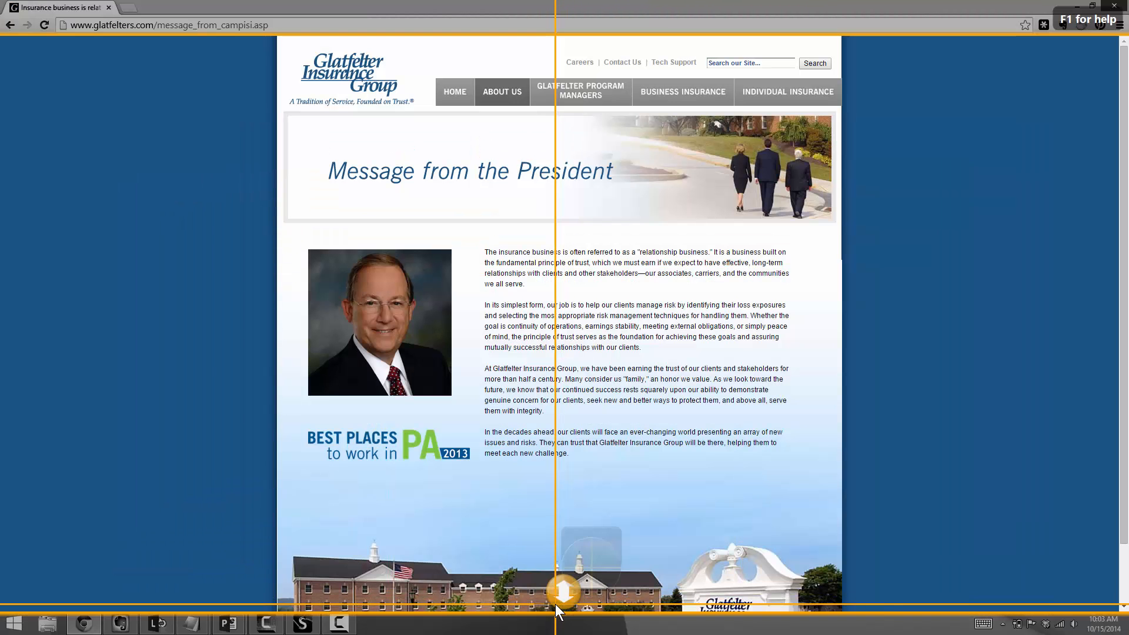
pyautogui.click(562, 594)
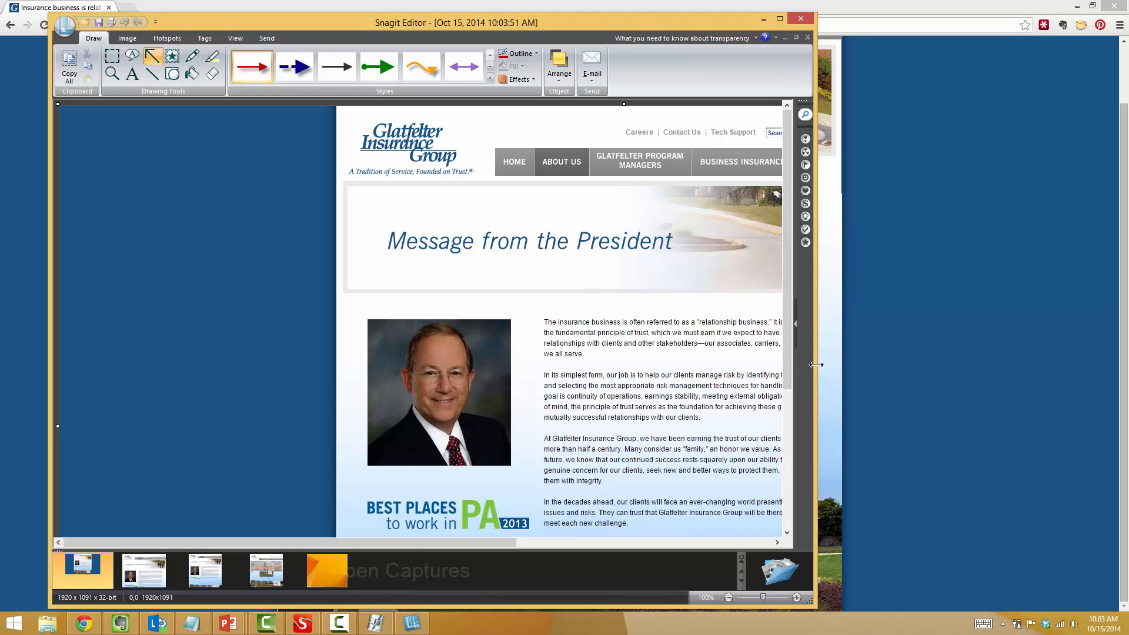
# Widen the editor window to fit the capture and draw a short red arrow pointing at the Glatfelter logo
pyautogui.moveTo(816, 365); pyautogui.dragTo(1013, 363)
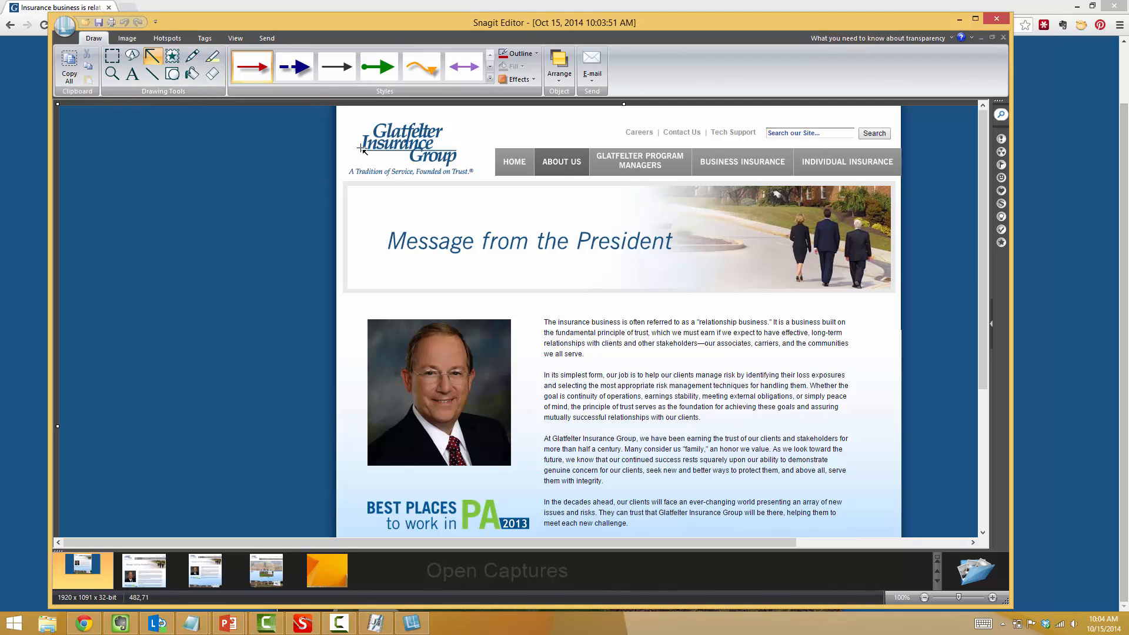
pyautogui.moveTo(343, 147); pyautogui.dragTo(374, 133)
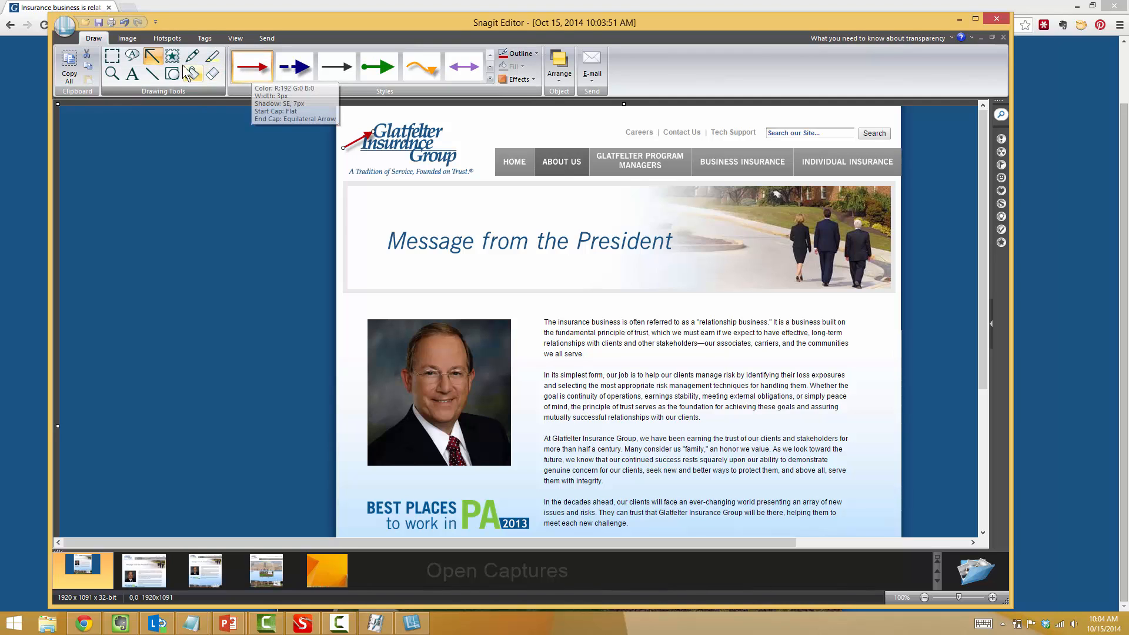
# Add a blue glossy speech bubble callout and place it above the portrait photo, overlapping the start of the banner title
pyautogui.click(133, 57)
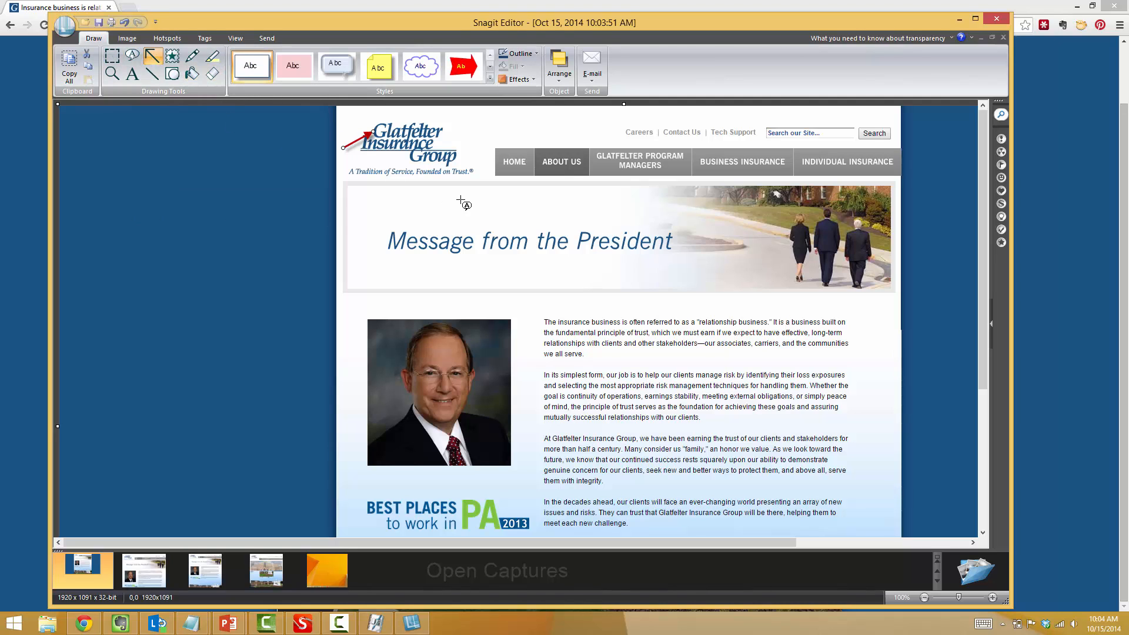
pyautogui.moveTo(585, 269); pyautogui.dragTo(458, 365)
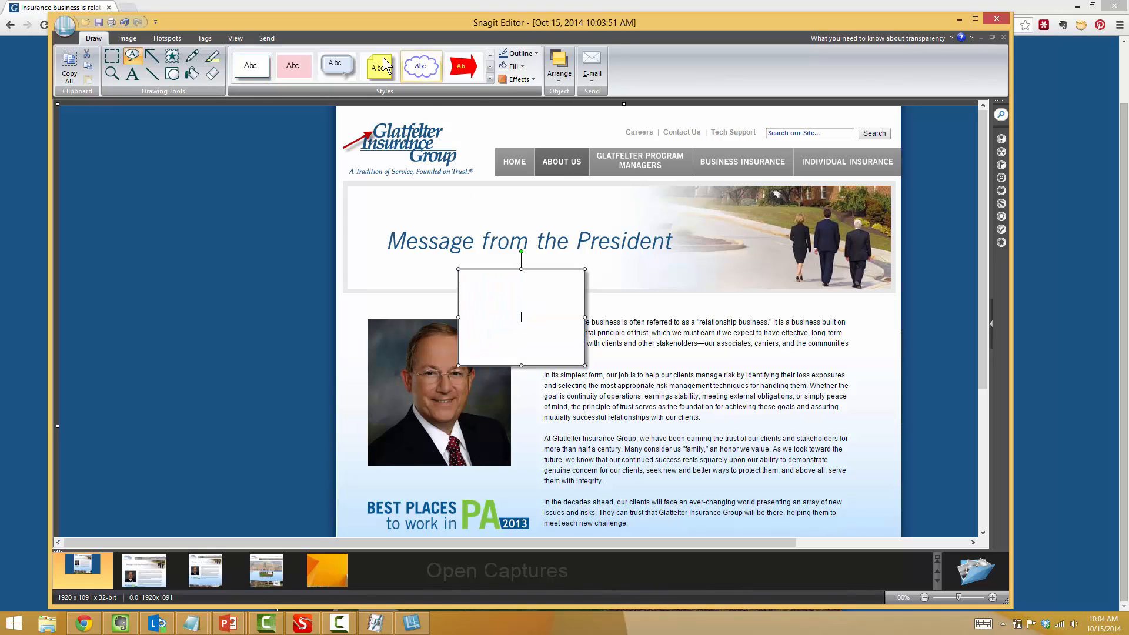
pyautogui.click(341, 65)
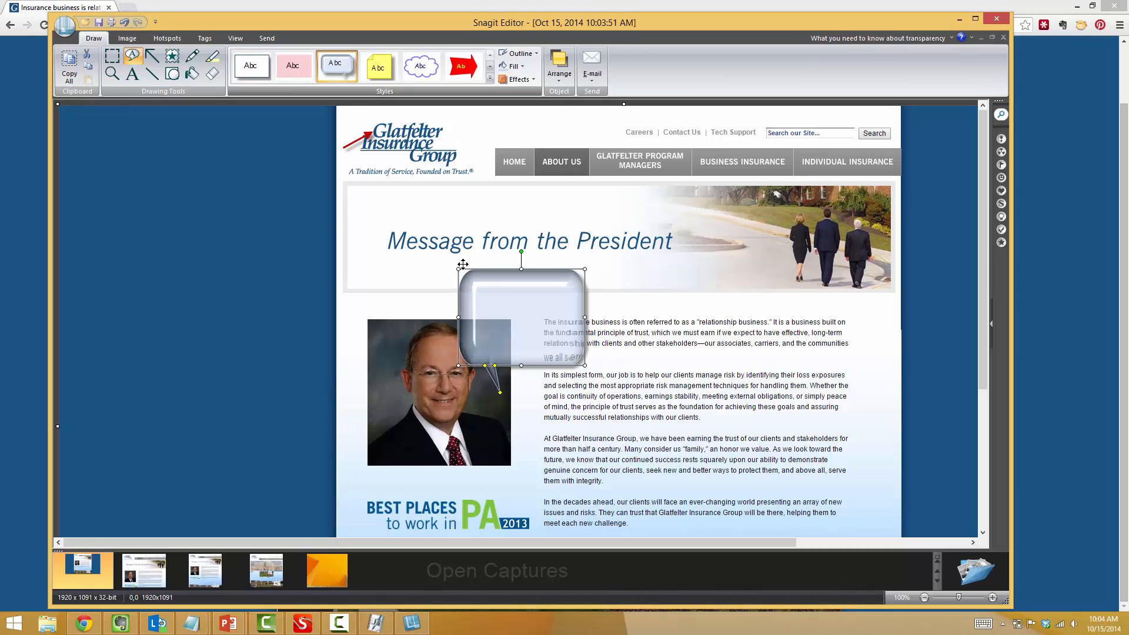
pyautogui.moveTo(550, 343); pyautogui.dragTo(465, 281)
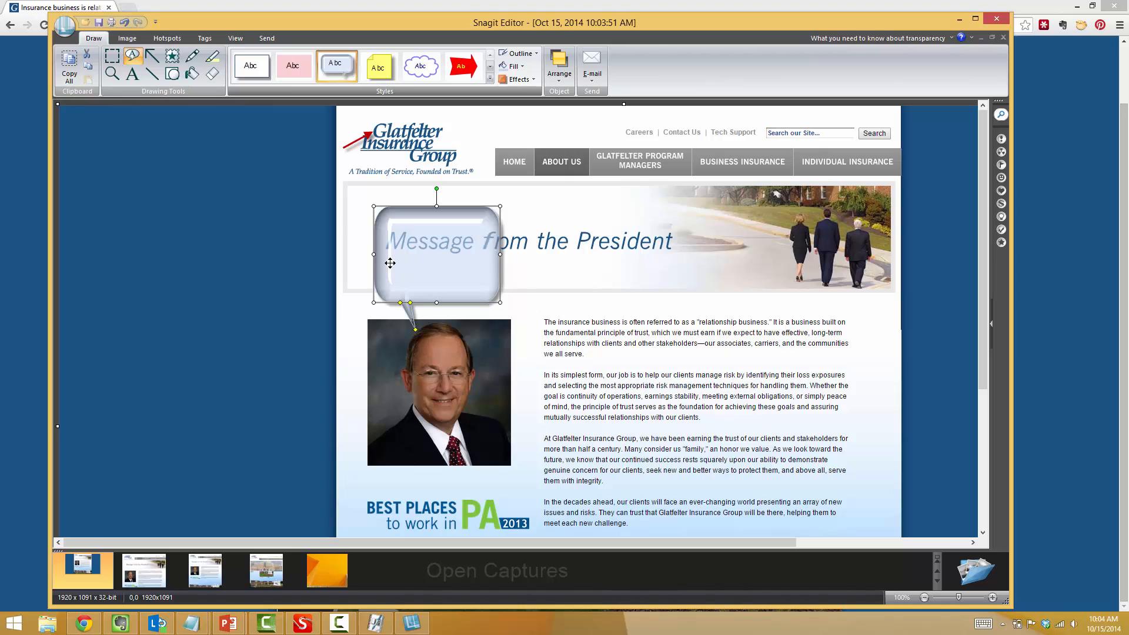
pyautogui.moveTo(431, 245); pyautogui.dragTo(372, 268)
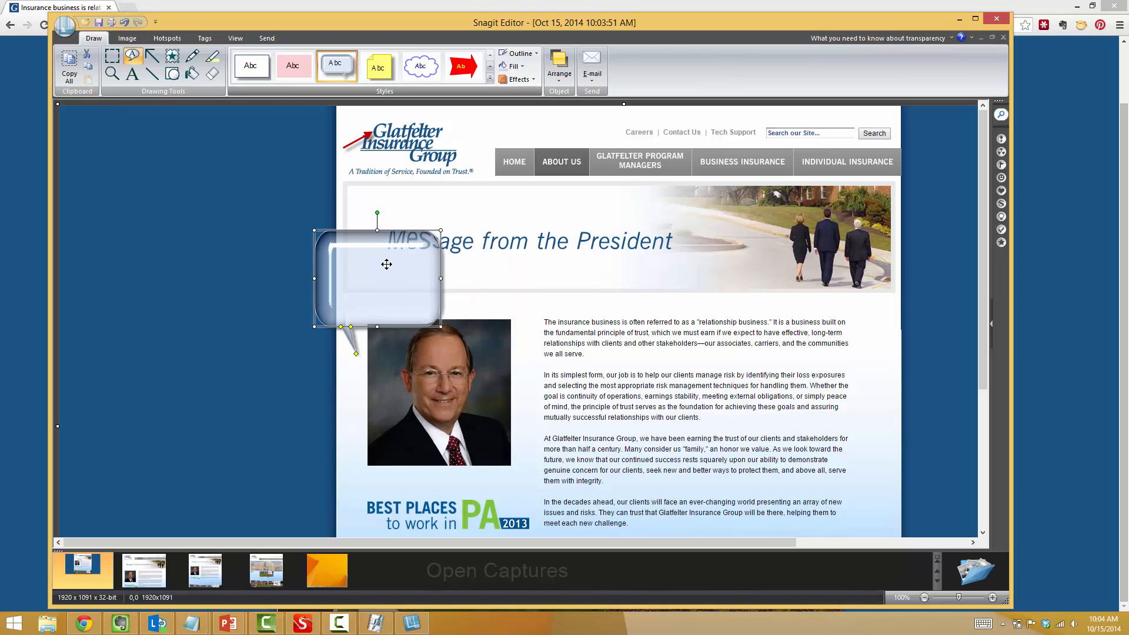
# Highlight the first paragraph of the article in yellow
pyautogui.click(377, 268)
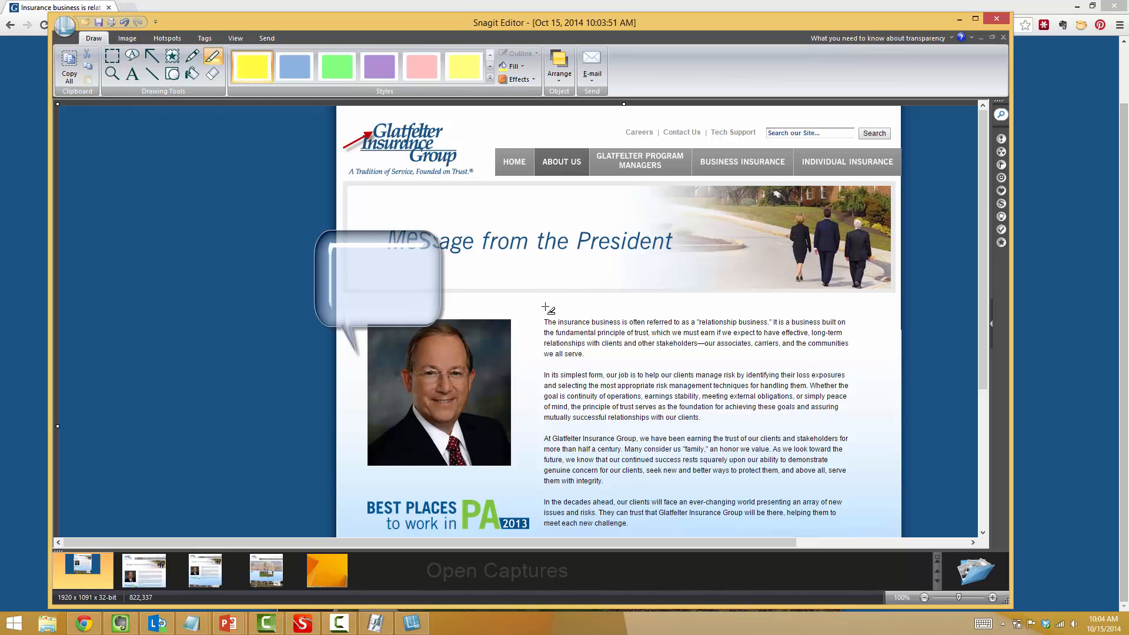
pyautogui.moveTo(544, 316)
pyautogui.mouseDown()
pyautogui.moveTo(610, 358)
pyautogui.moveTo(725, 380)
pyautogui.moveTo(769, 381)
pyautogui.moveTo(821, 350)
pyautogui.moveTo(849, 357)
pyautogui.mouseUp()
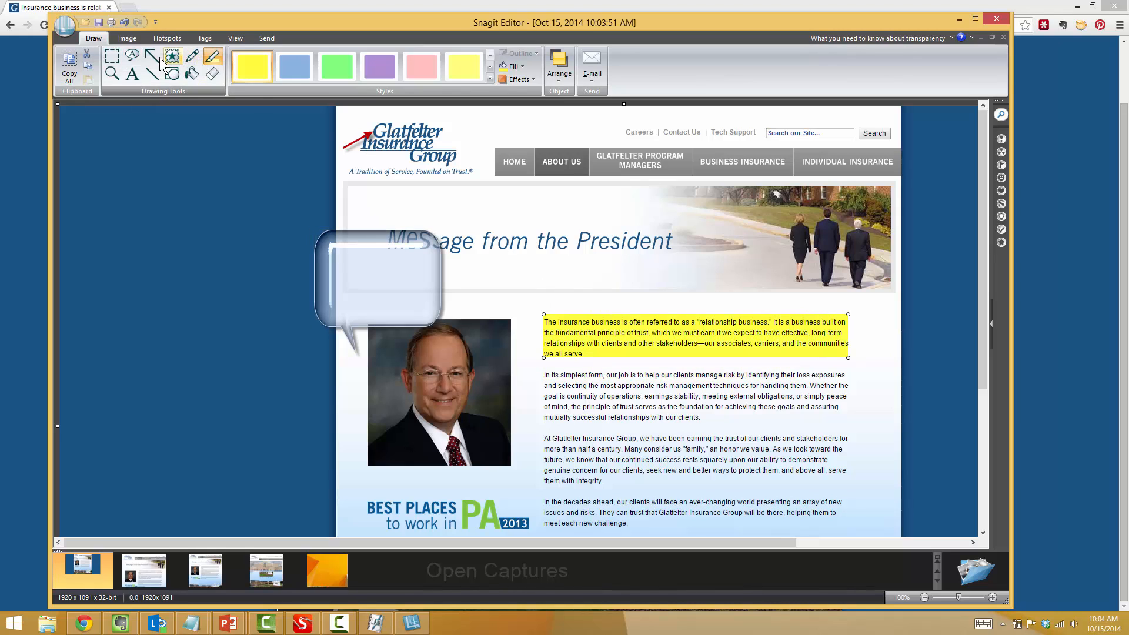
pyautogui.click(127, 38)
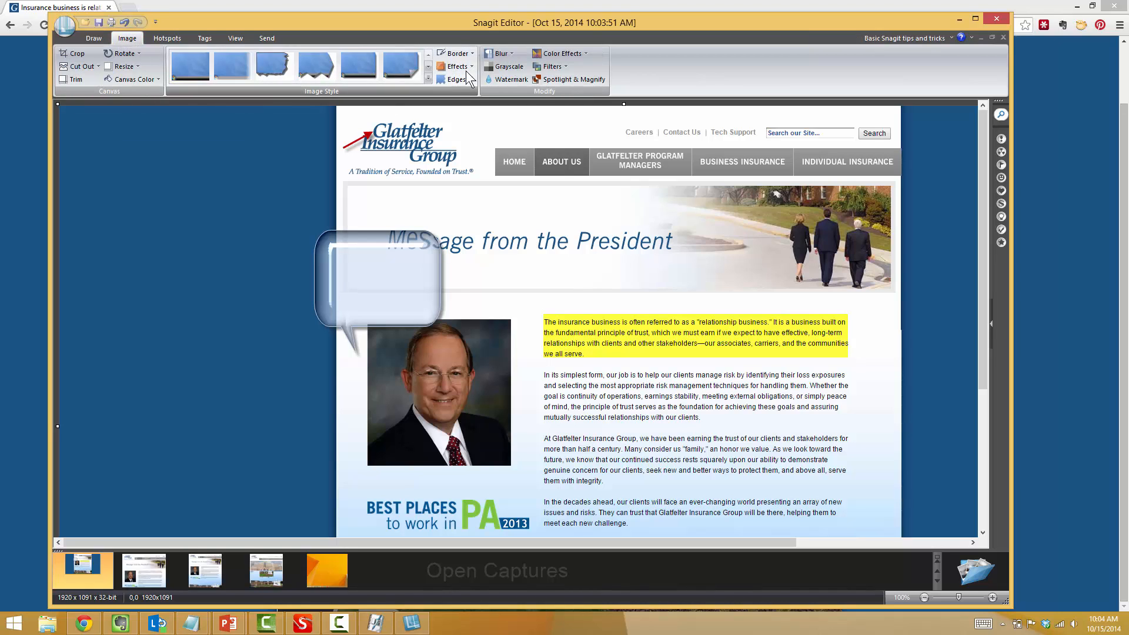
pyautogui.click(505, 54)
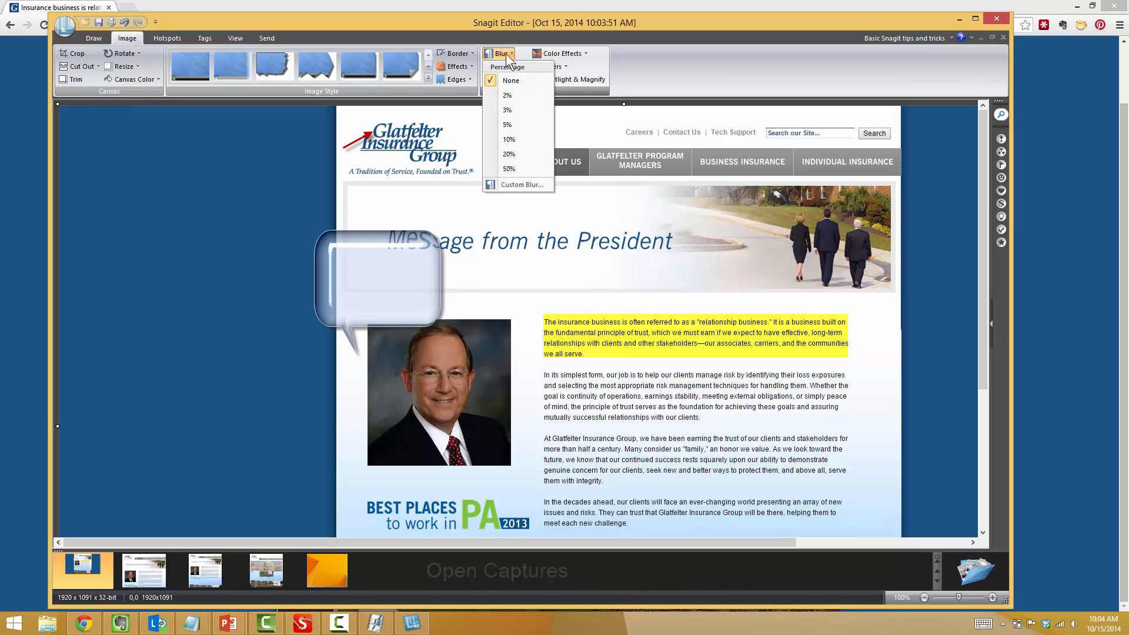
pyautogui.click(504, 54)
# Select a rectangle of about 179 x 144 pixels around the face in the portrait photo and blur it by 50%
pyautogui.click(96, 39)
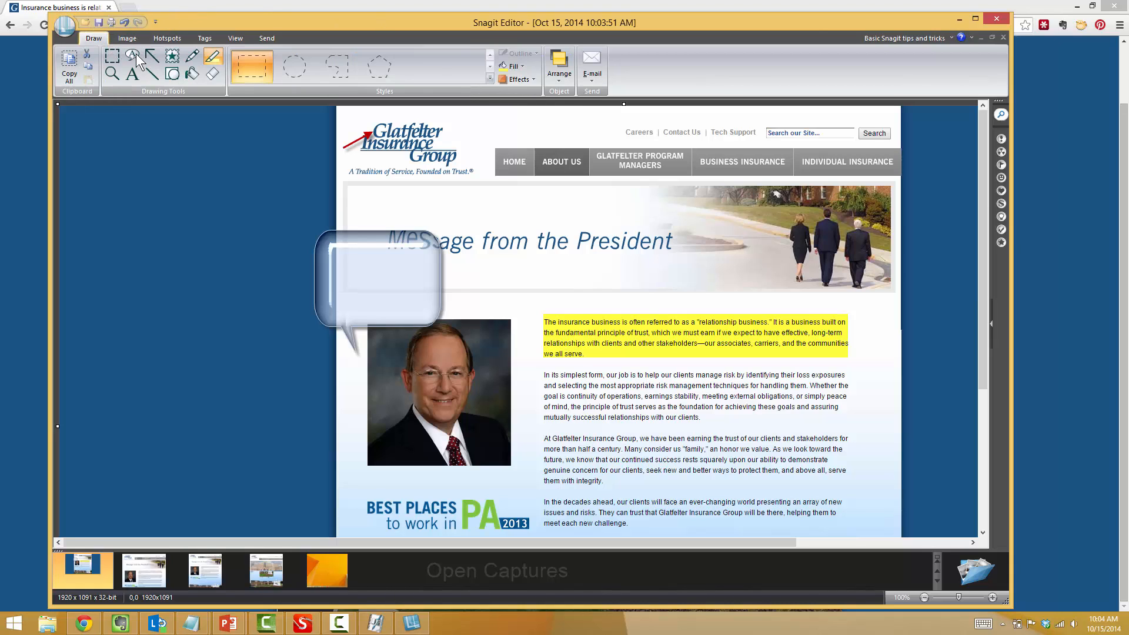
pyautogui.click(112, 56)
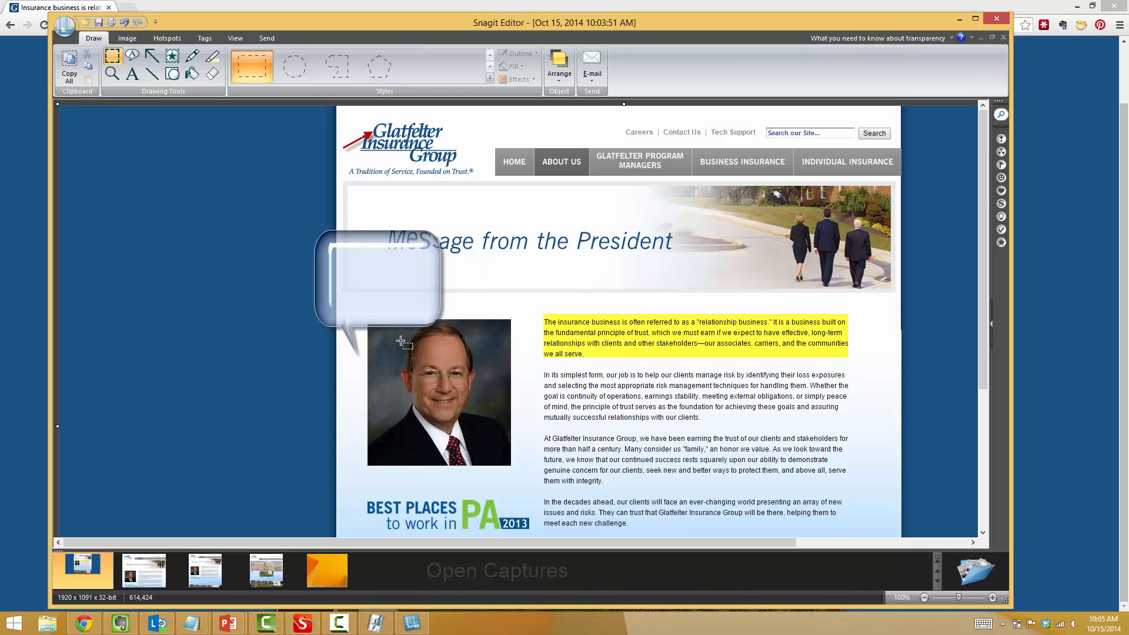
pyautogui.moveTo(392, 336); pyautogui.dragTo(497, 422)
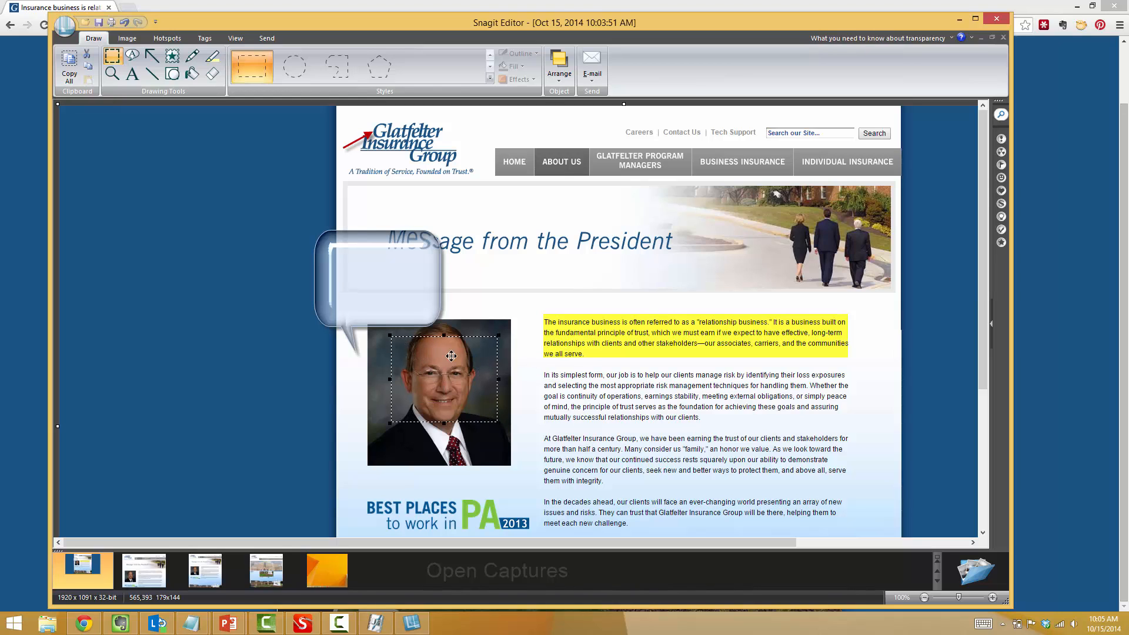
pyautogui.click(127, 39)
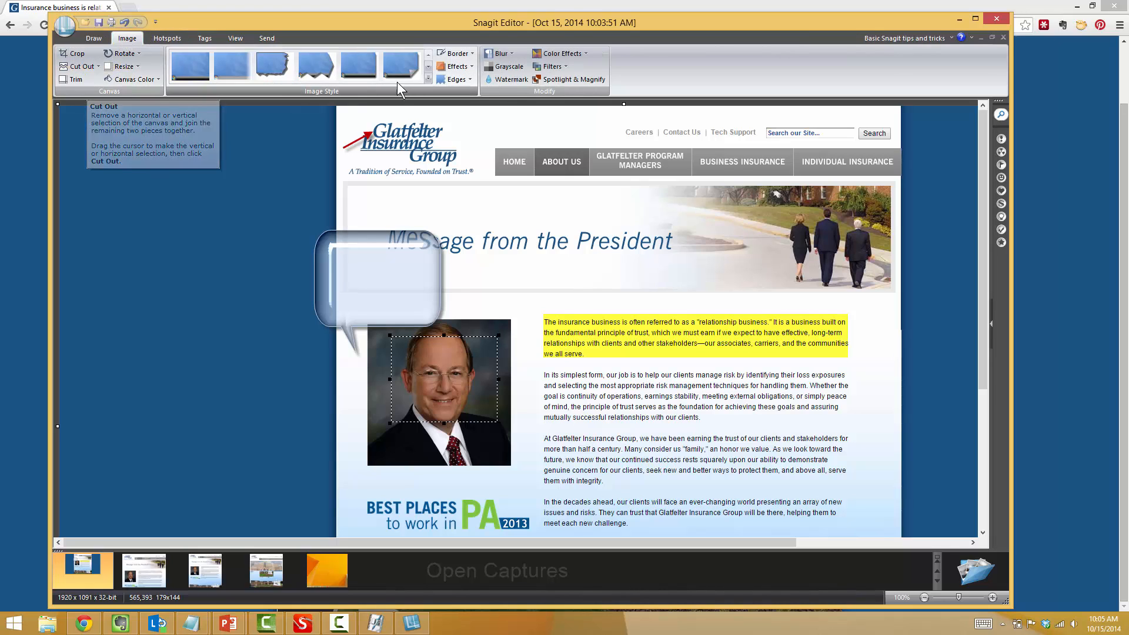
pyautogui.click(509, 54)
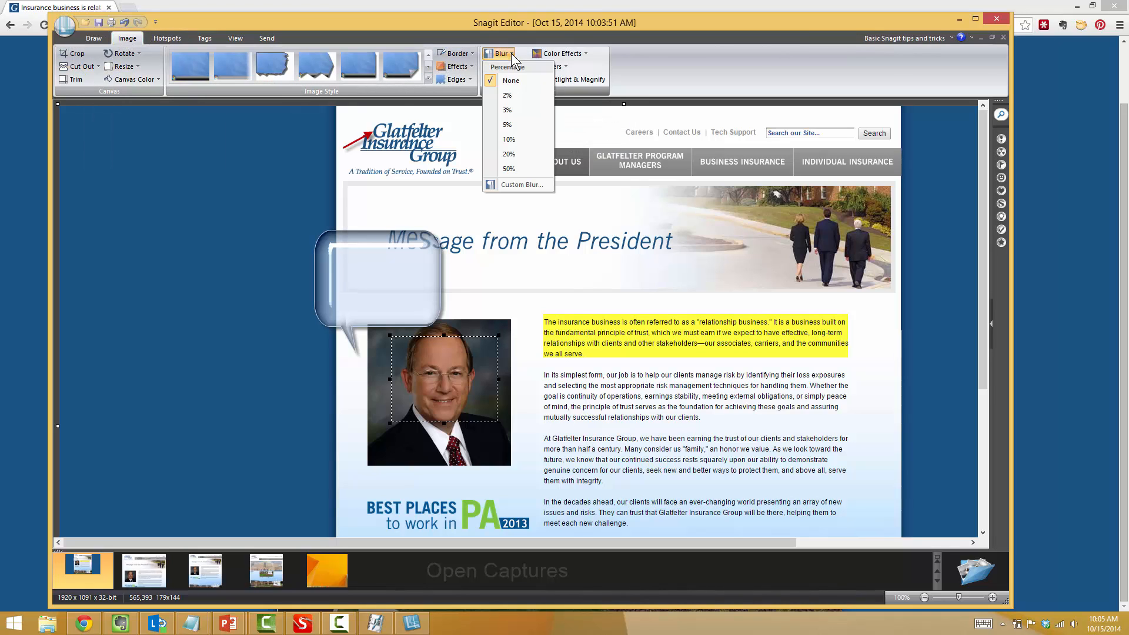
pyautogui.click(520, 173)
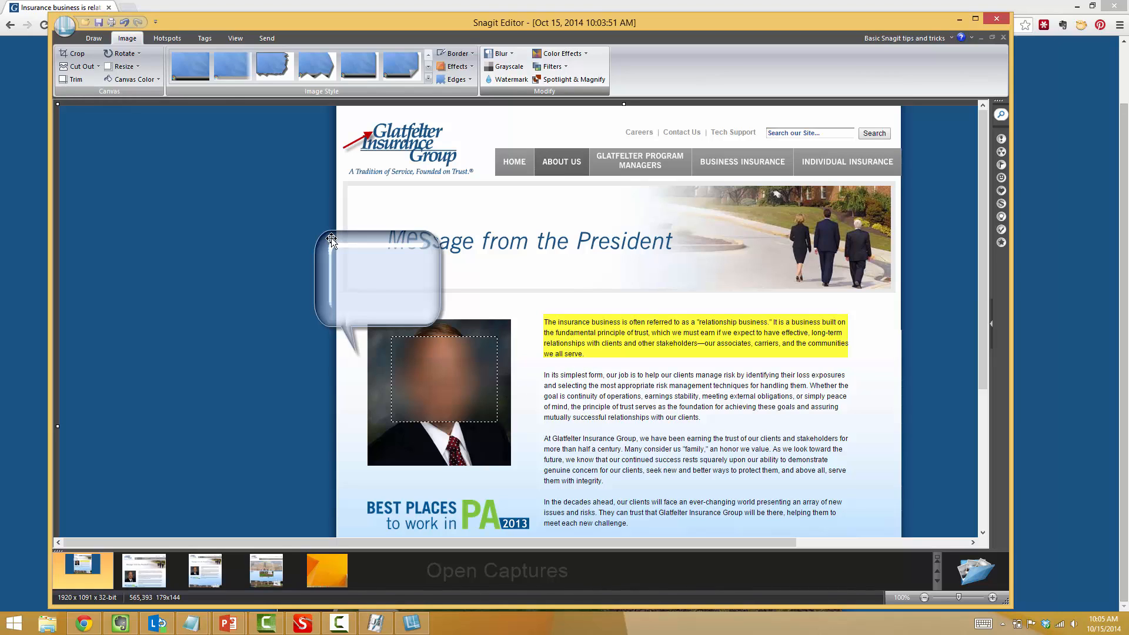
pyautogui.click(160, 40)
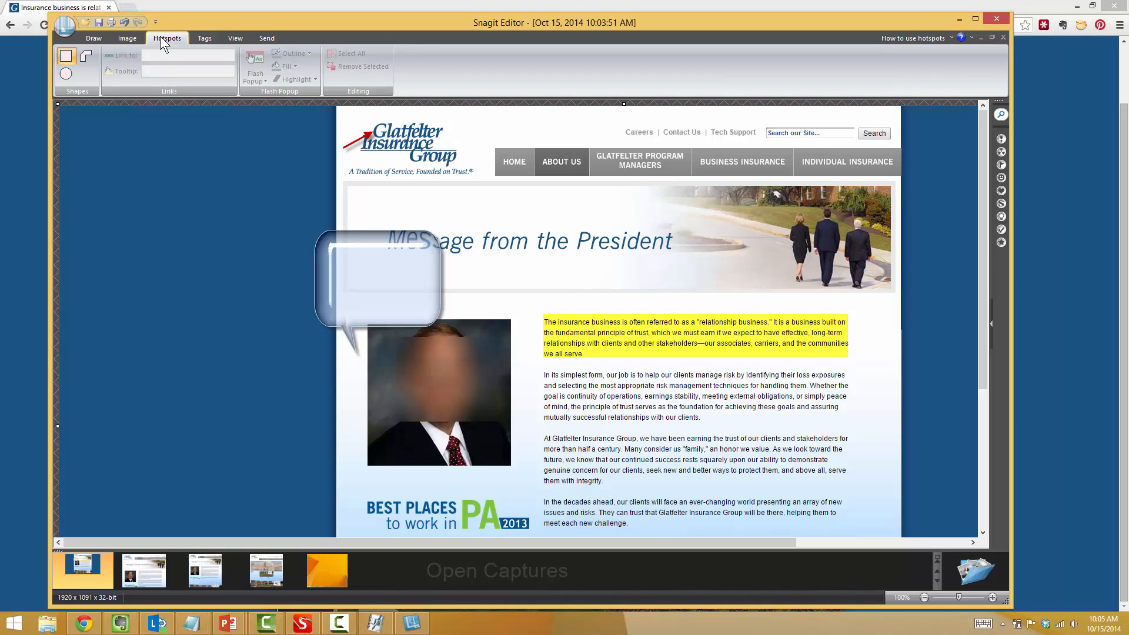
pyautogui.click(199, 39)
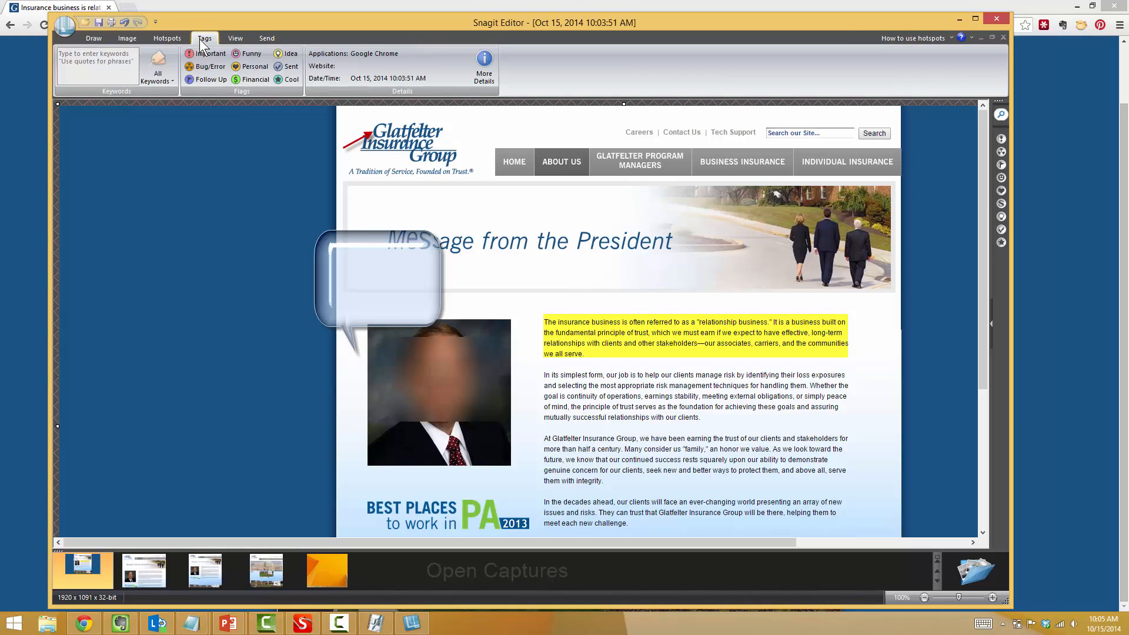
pyautogui.click(234, 39)
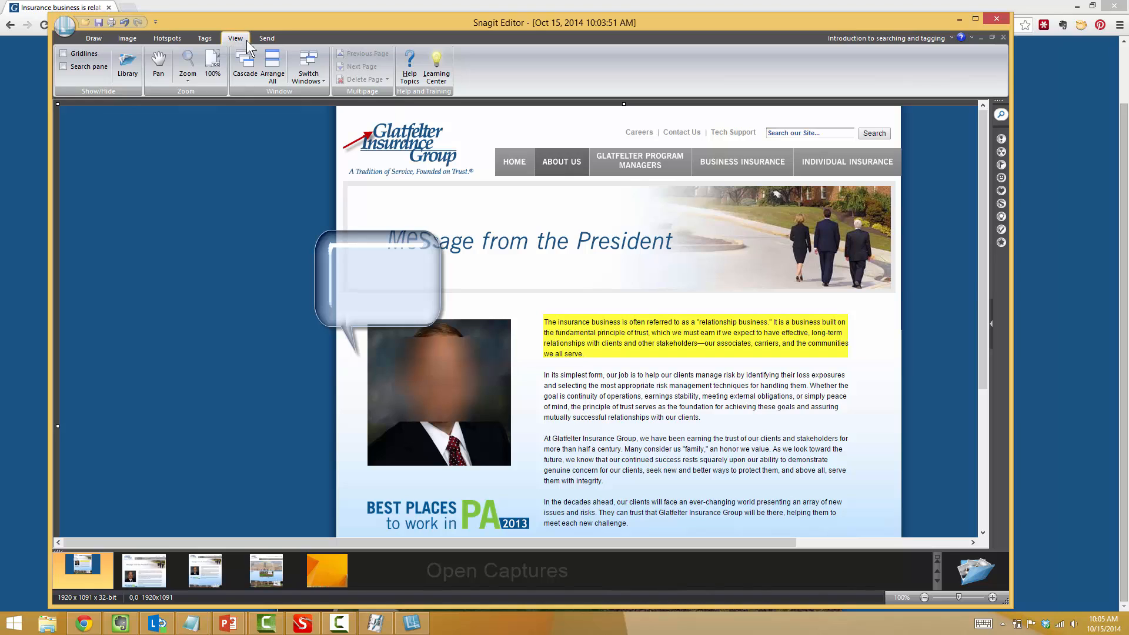
pyautogui.click(269, 40)
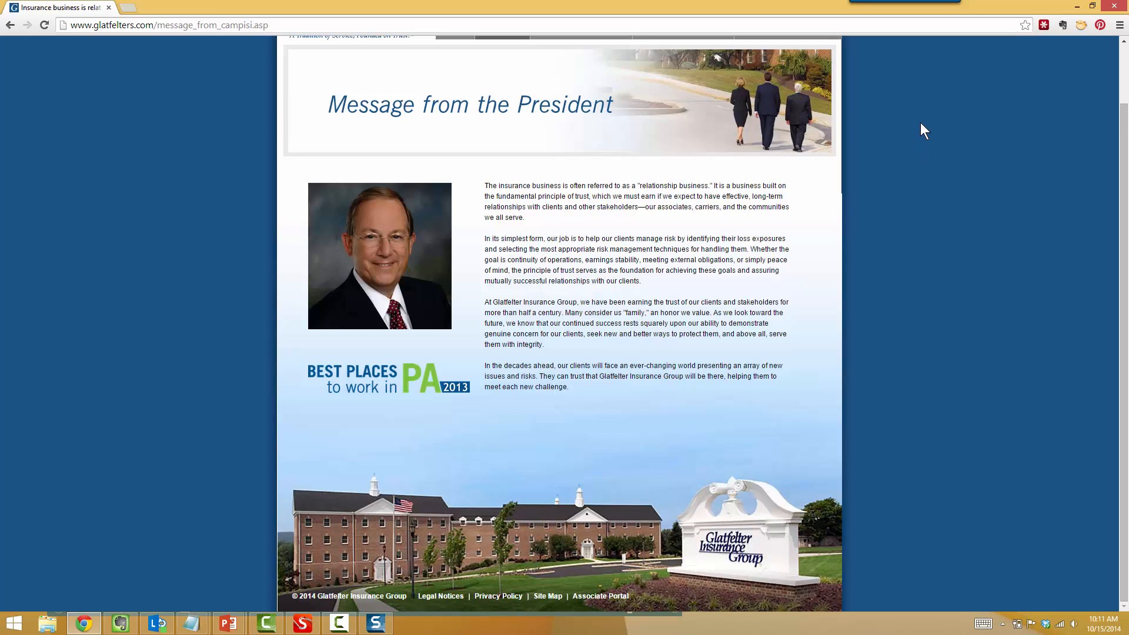
# Check the capture profiles, then capture the full length of the web page as a scrolling image
pyautogui.moveTo(906, 4)
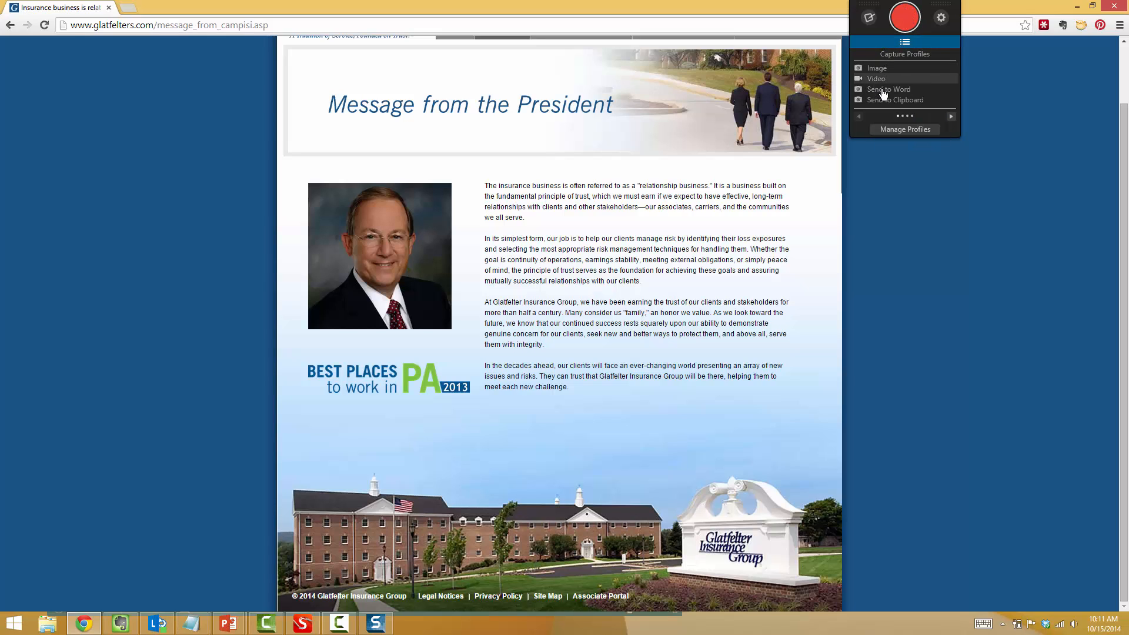
pyautogui.click(903, 42)
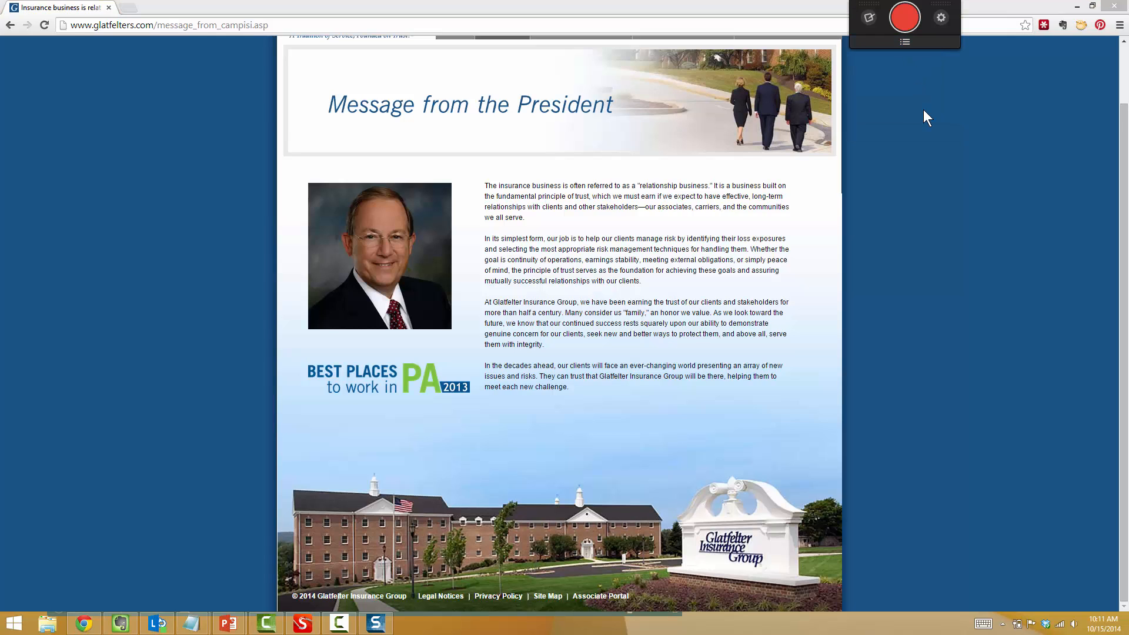
pyautogui.click(904, 18)
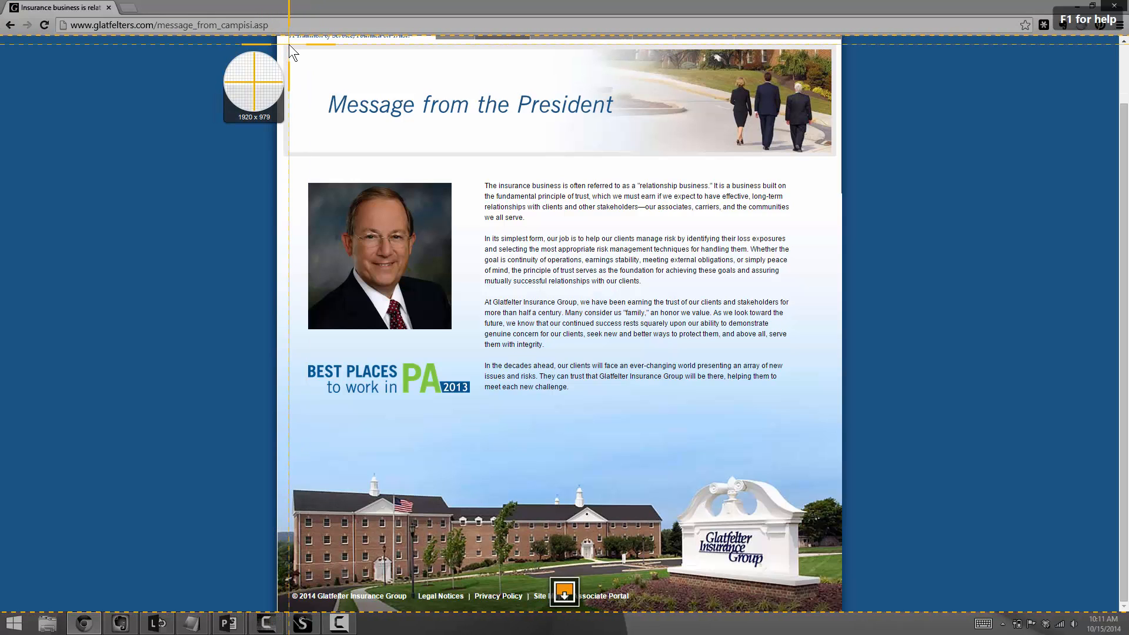
pyautogui.click(538, 378)
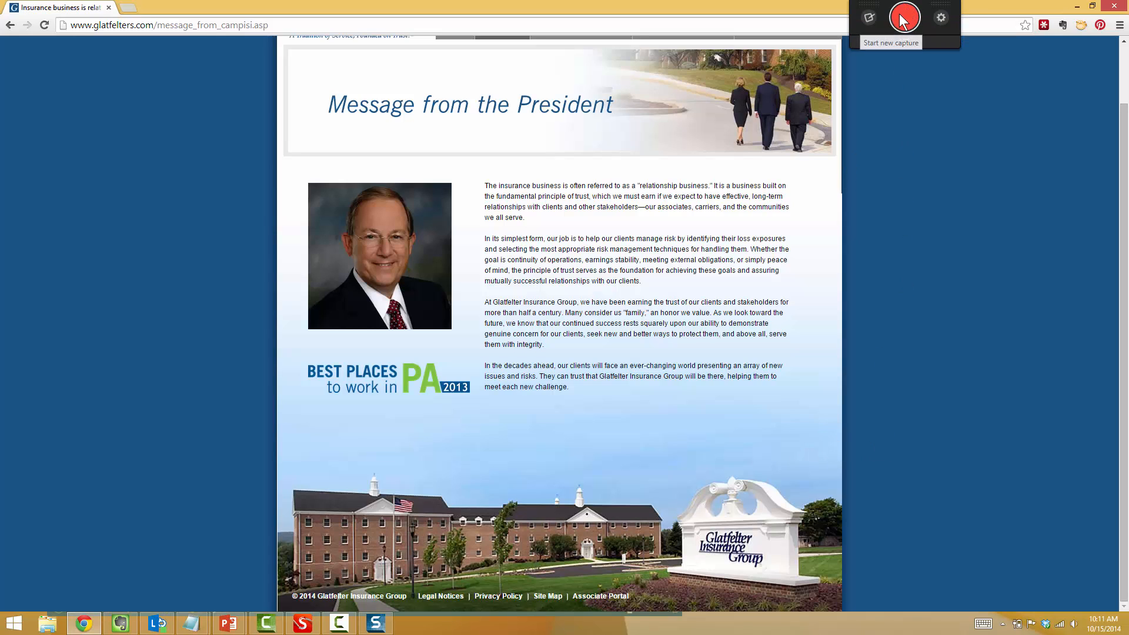
# Select a region of about 960 x 686 pixels around the banner and article and start a video recording with microphone audio on
pyautogui.click(903, 19)
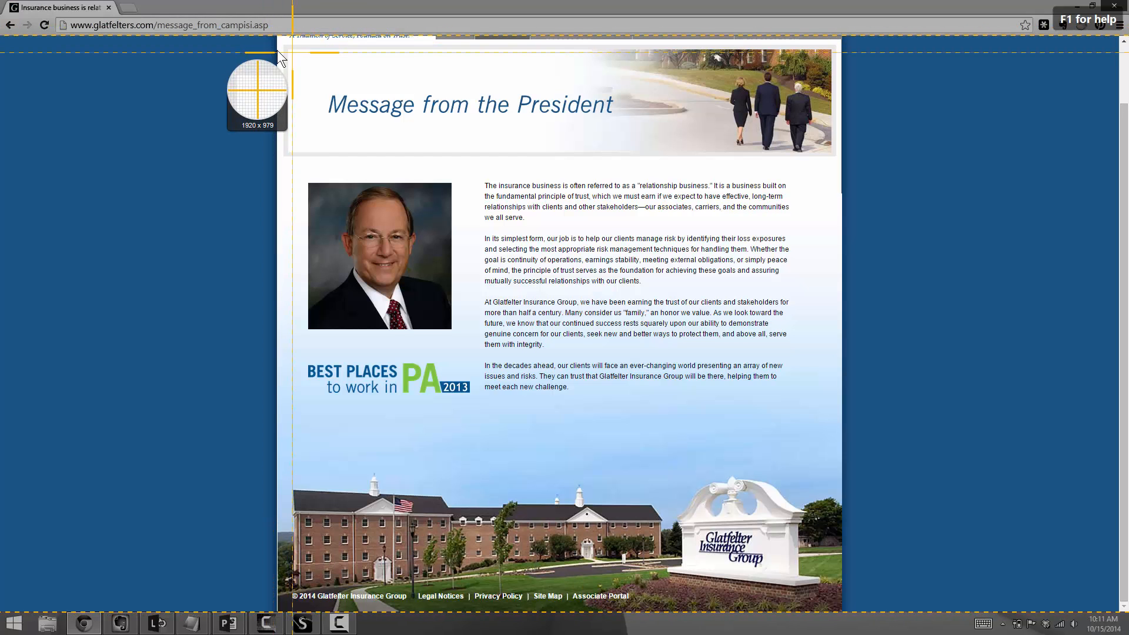
pyautogui.moveTo(278, 44); pyautogui.dragTo(840, 446)
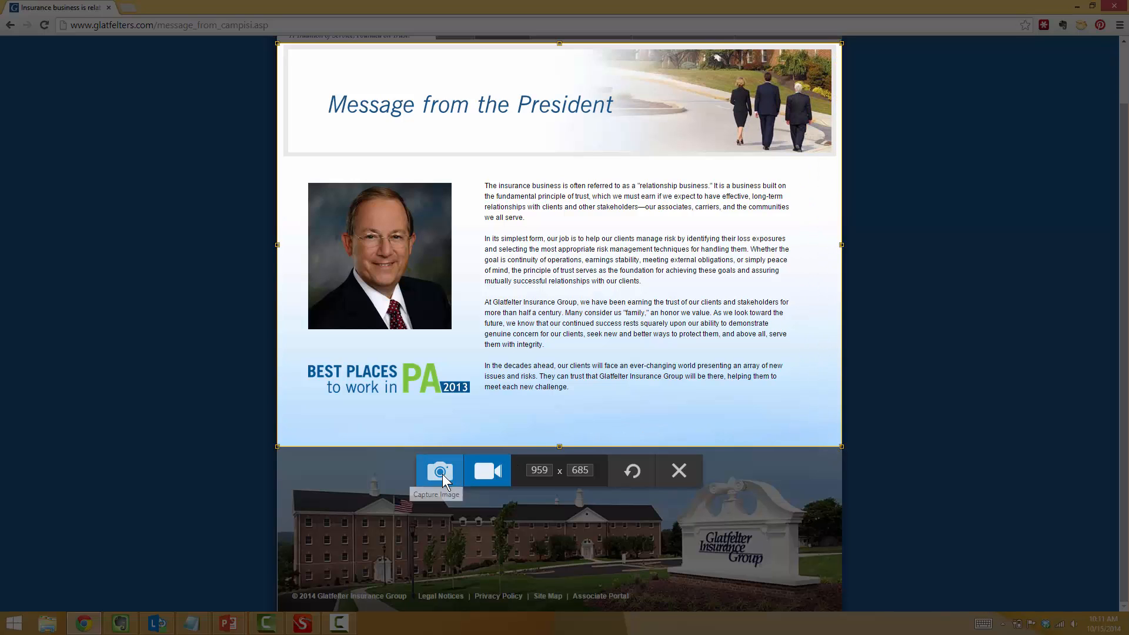
pyautogui.click(488, 471)
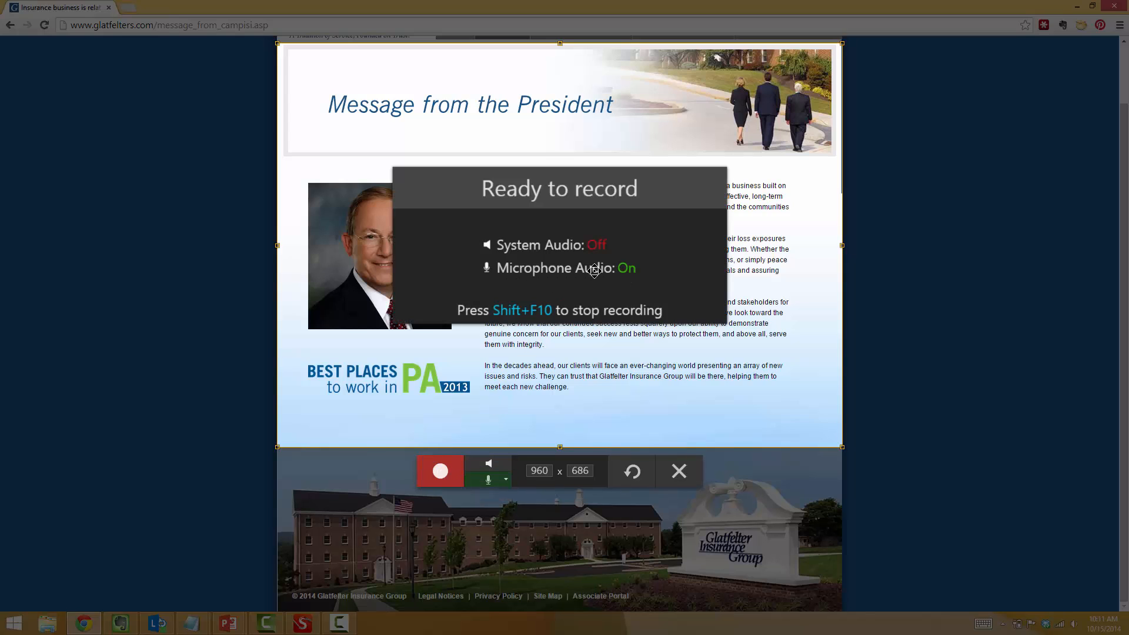
pyautogui.click(502, 481)
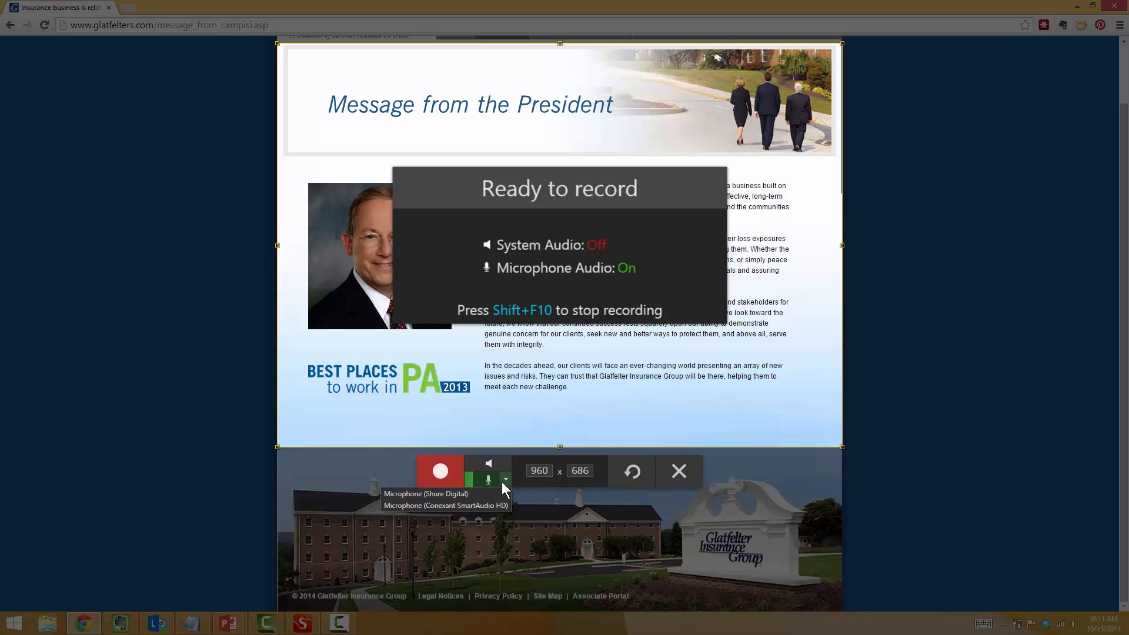
pyautogui.click(504, 478)
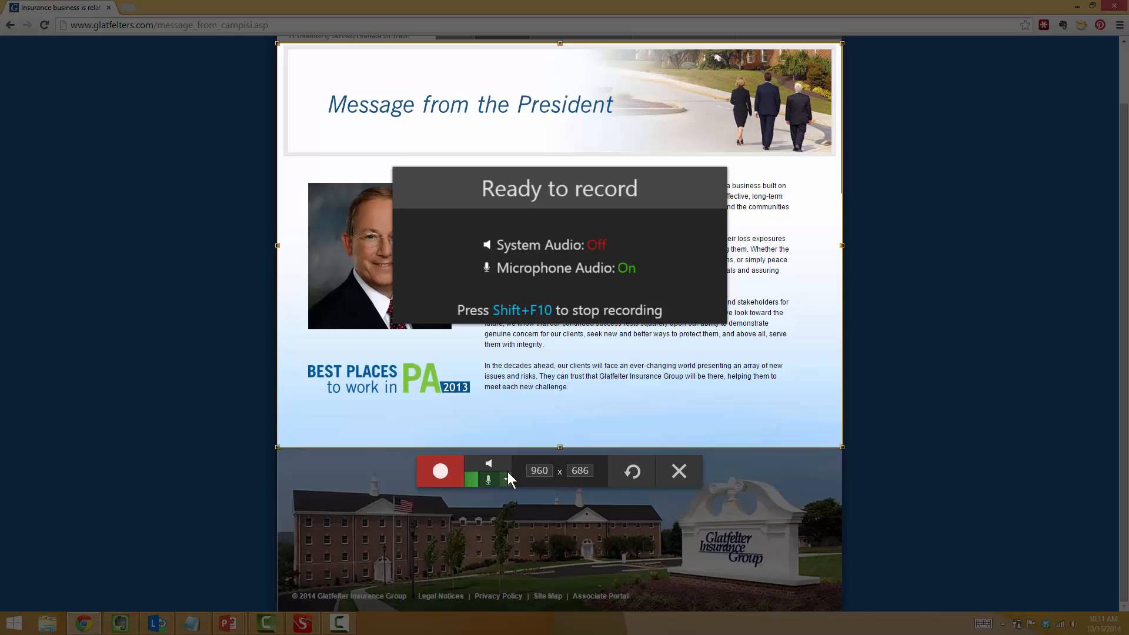
pyautogui.click(447, 469)
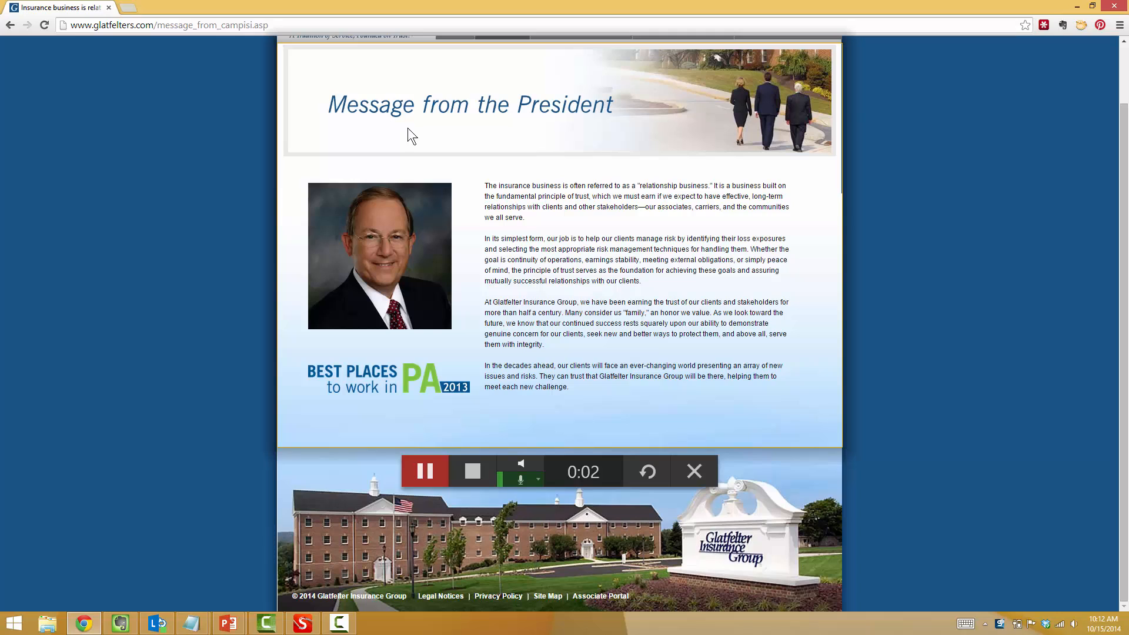
# Record a return to the top of the page and the About Us and Glatfelter Program Managers submenus, and stop the recording
pyautogui.scroll(1, 493, 185)
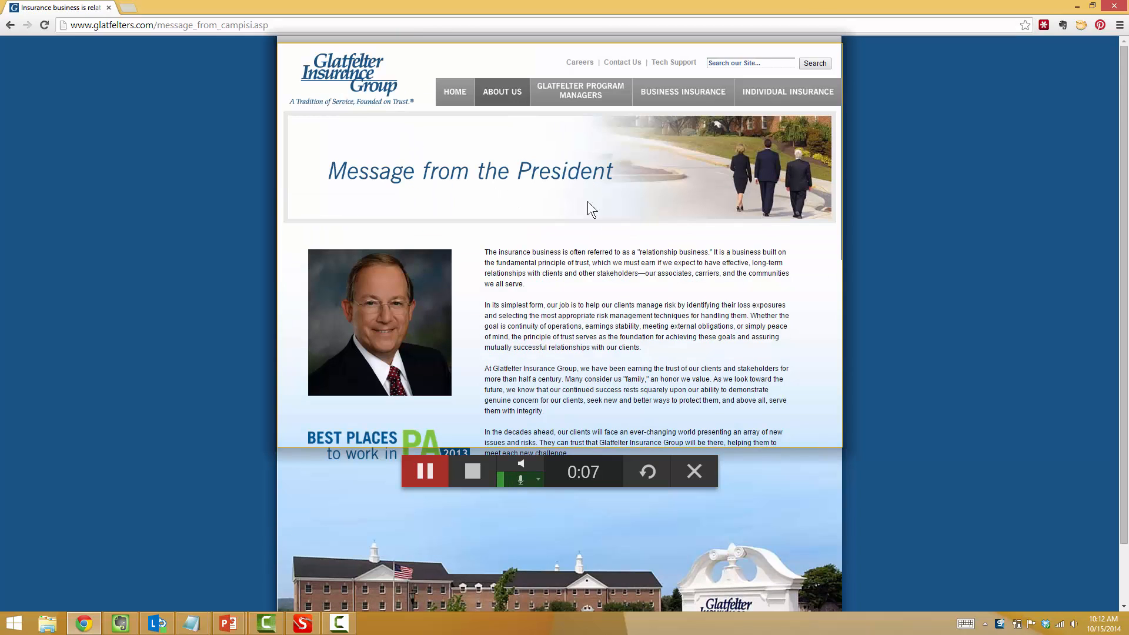
pyautogui.moveTo(500, 90)
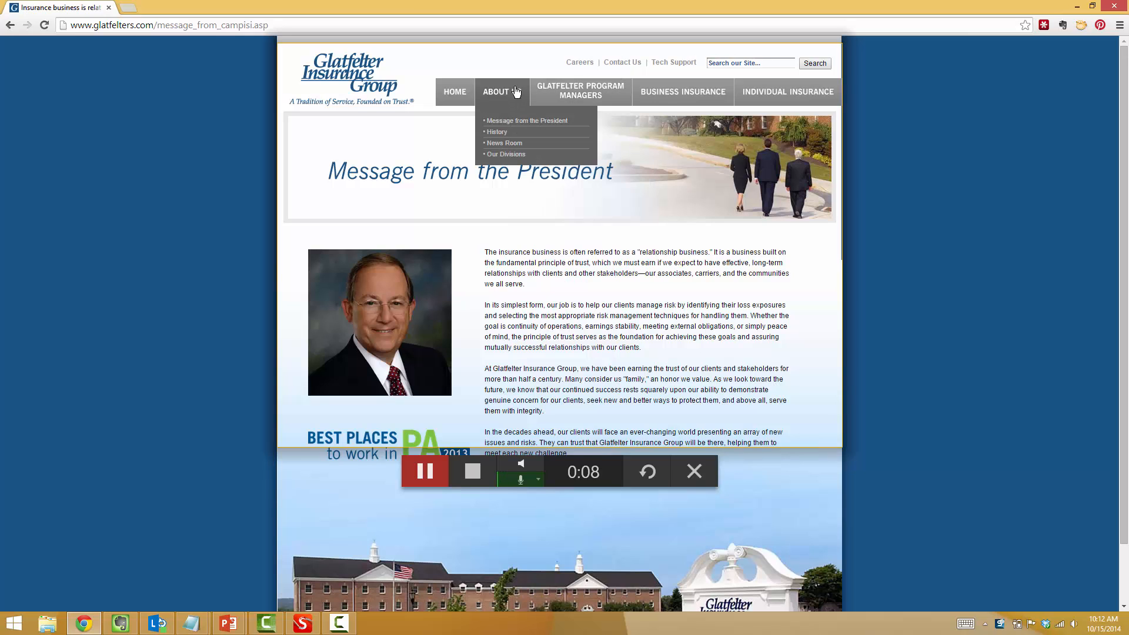
pyautogui.moveTo(579, 97)
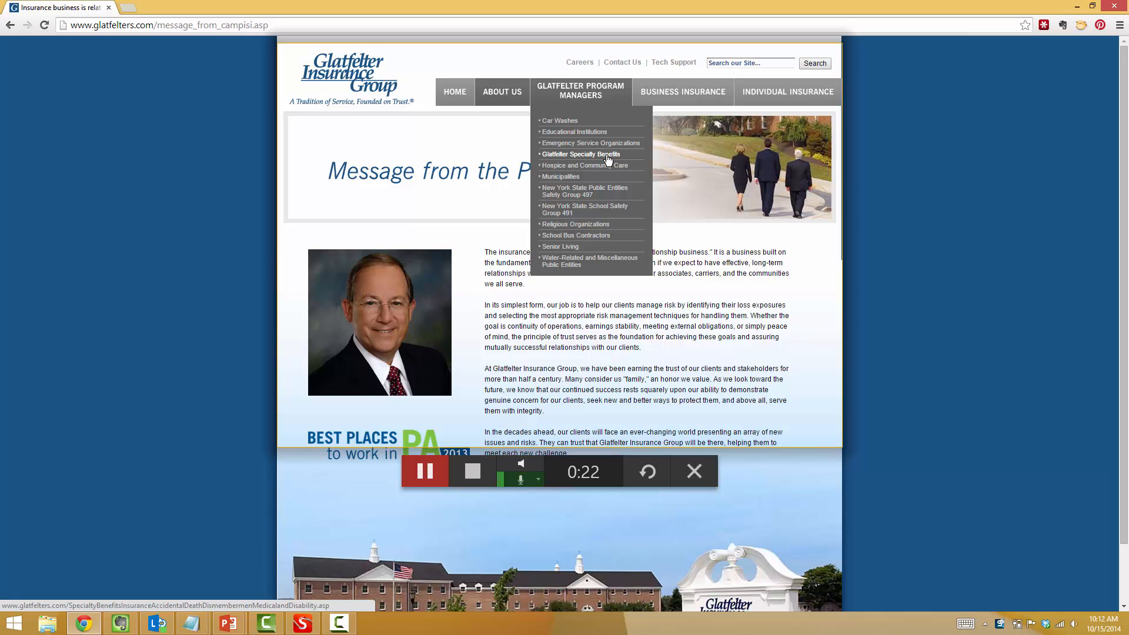
pyautogui.click(474, 478)
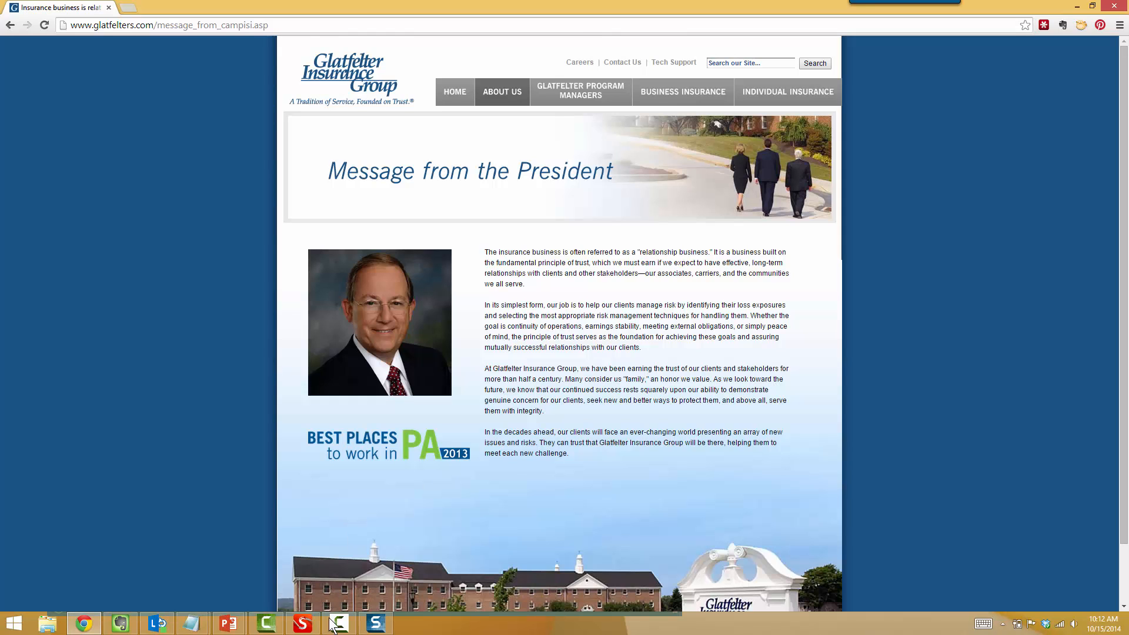
# Switch to Snagit Editor and play back part of the recorded video
pyautogui.click(375, 623)
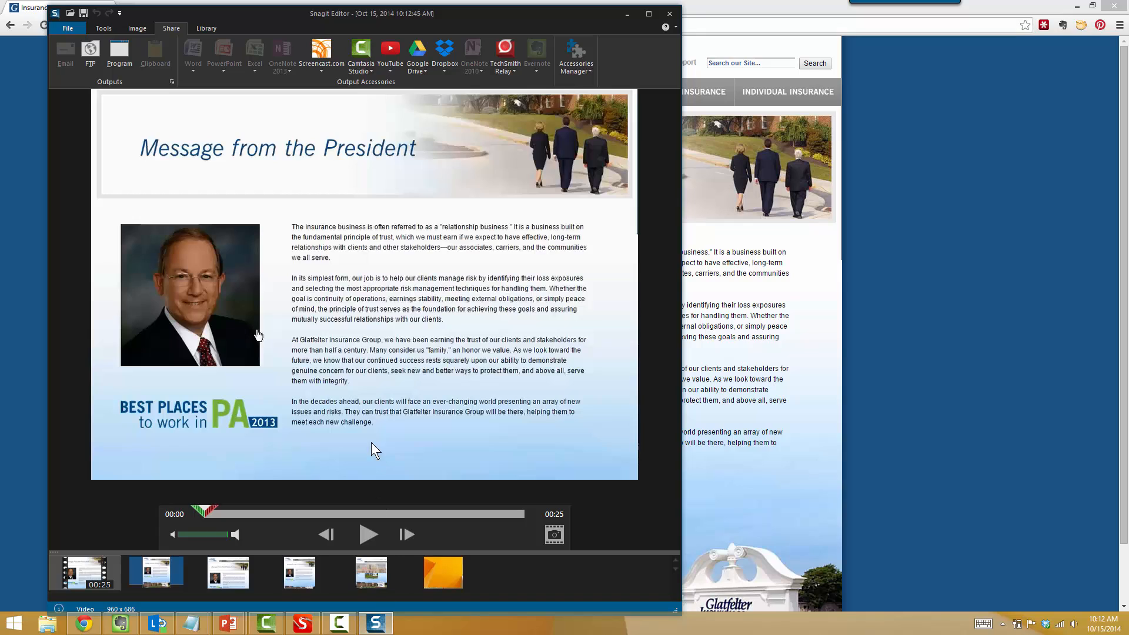
pyautogui.click(369, 536)
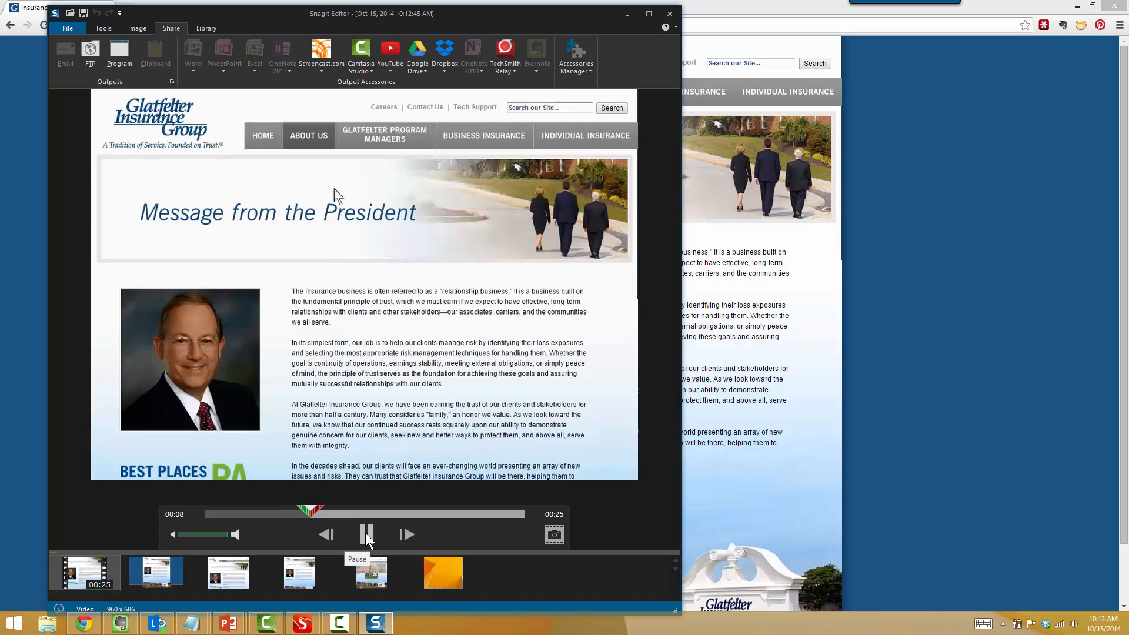
pyautogui.click(366, 533)
# Open the full-page scrolling capture and widen the editor window to fit the page content
pyautogui.click(168, 568)
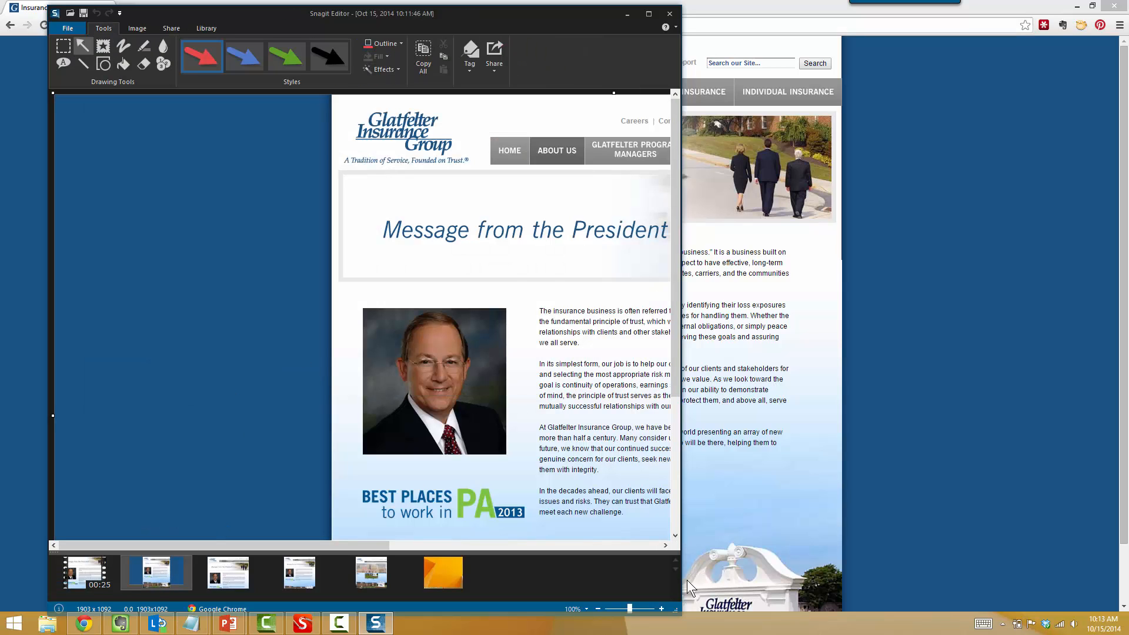
pyautogui.moveTo(675, 611); pyautogui.dragTo(1069, 598)
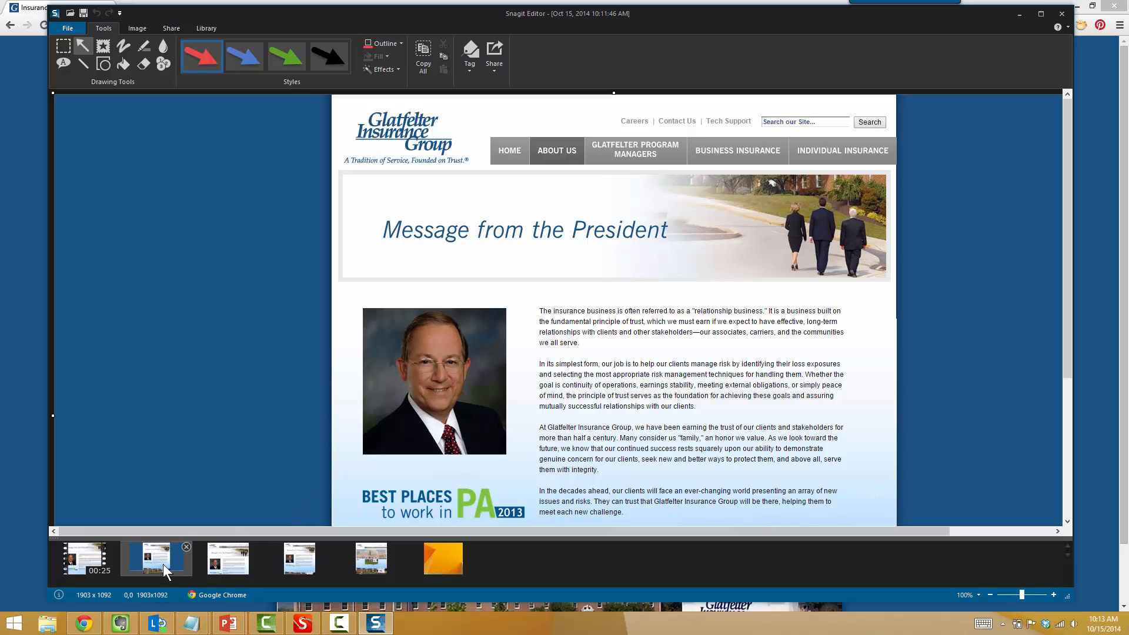
pyautogui.moveTo(160, 564)
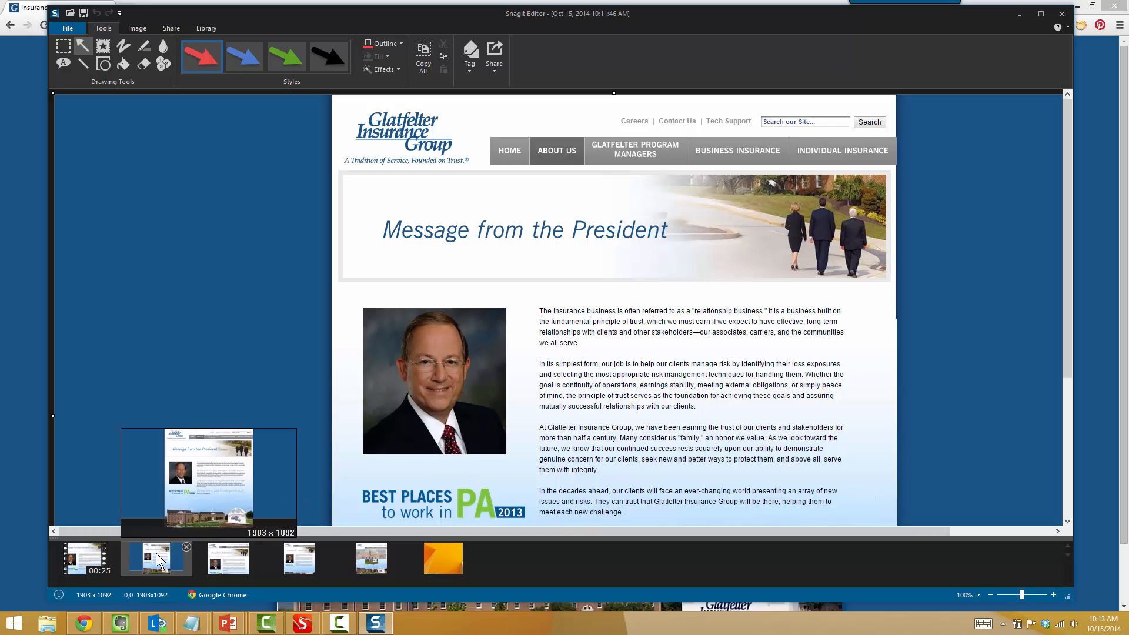
# In the 954 x 732 capture, draw a red arrow across the logo's tagline and stamp a red X on the Home item
pyautogui.click(217, 558)
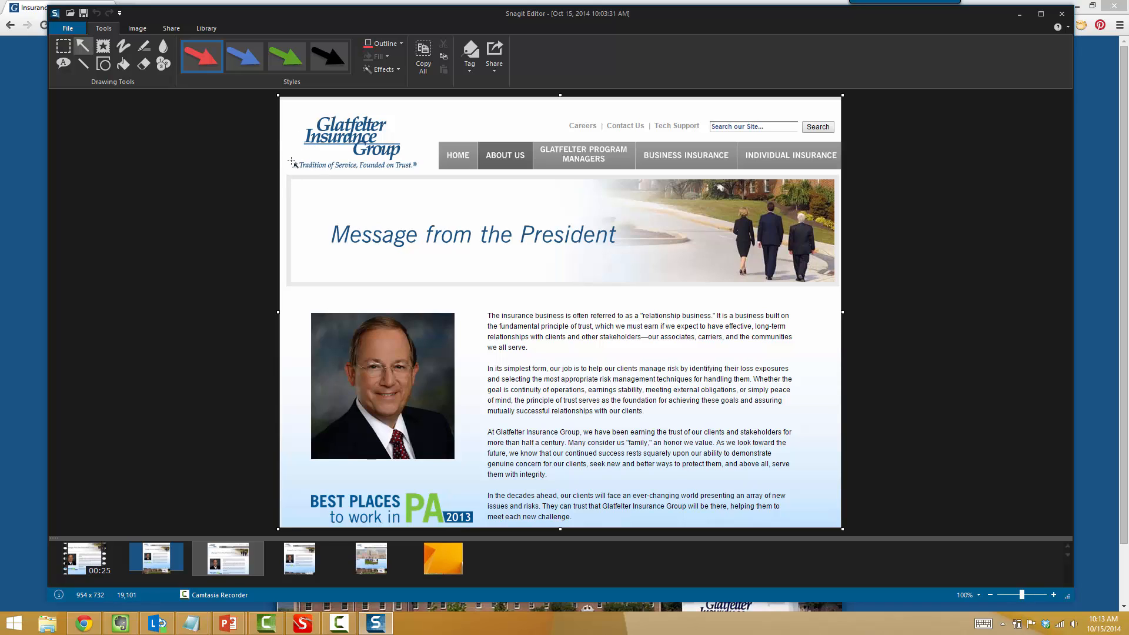
pyautogui.moveTo(289, 161); pyautogui.dragTo(391, 164)
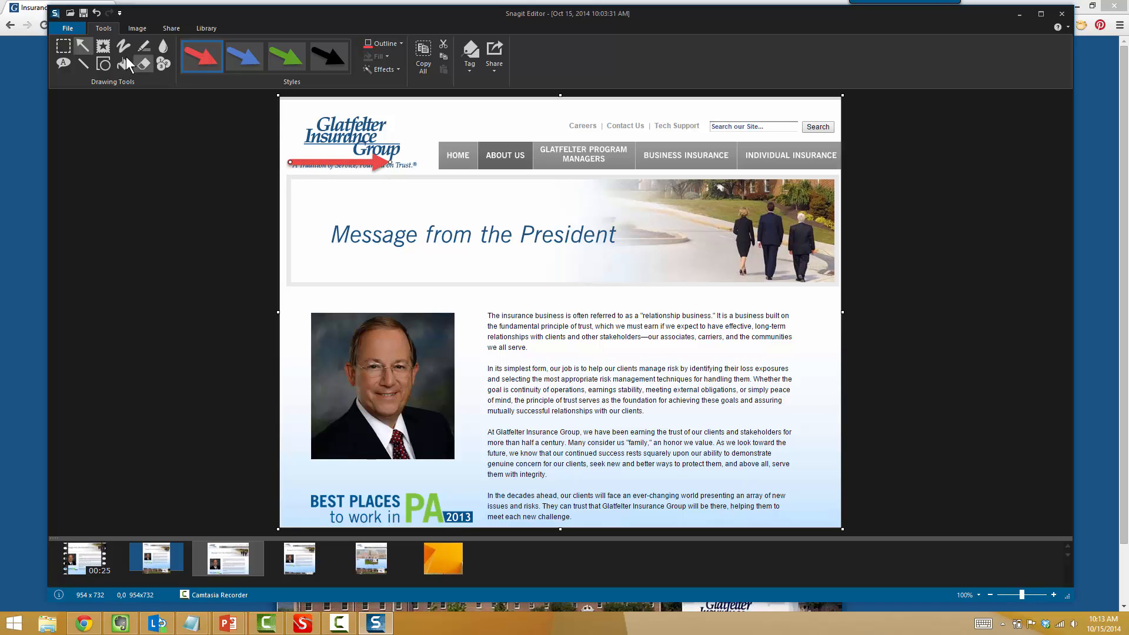
pyautogui.click(103, 47)
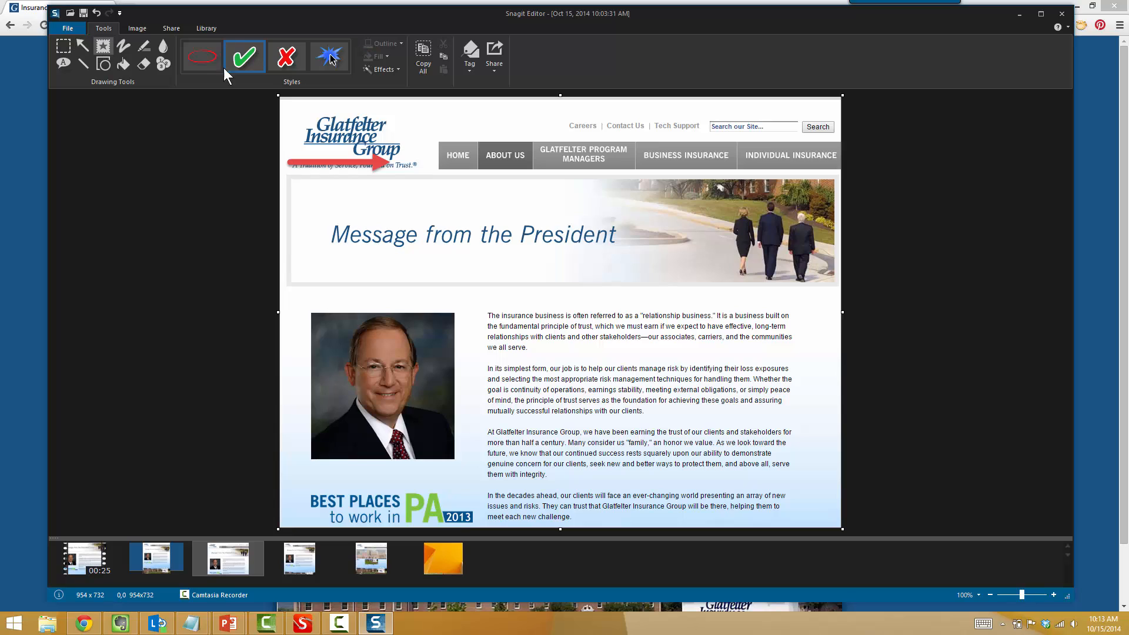
pyautogui.click(285, 59)
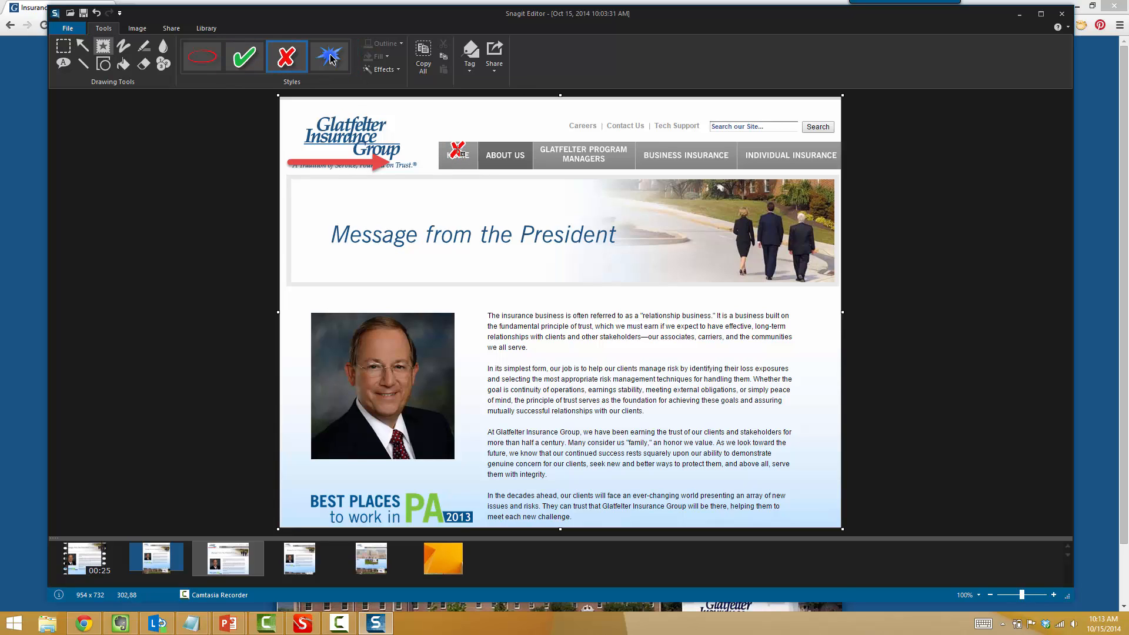
pyautogui.click(452, 147)
# Draw a wavy red freehand line above the banner title and blur the title "Message from the President"
pyautogui.click(125, 47)
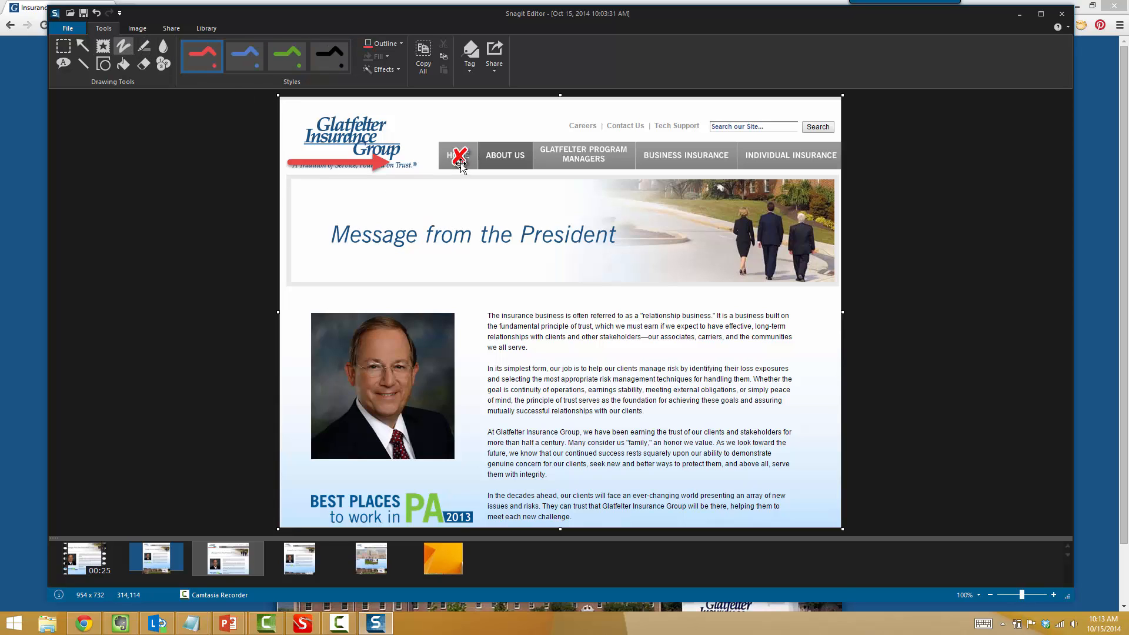
pyautogui.moveTo(344, 183); pyautogui.dragTo(465, 203)
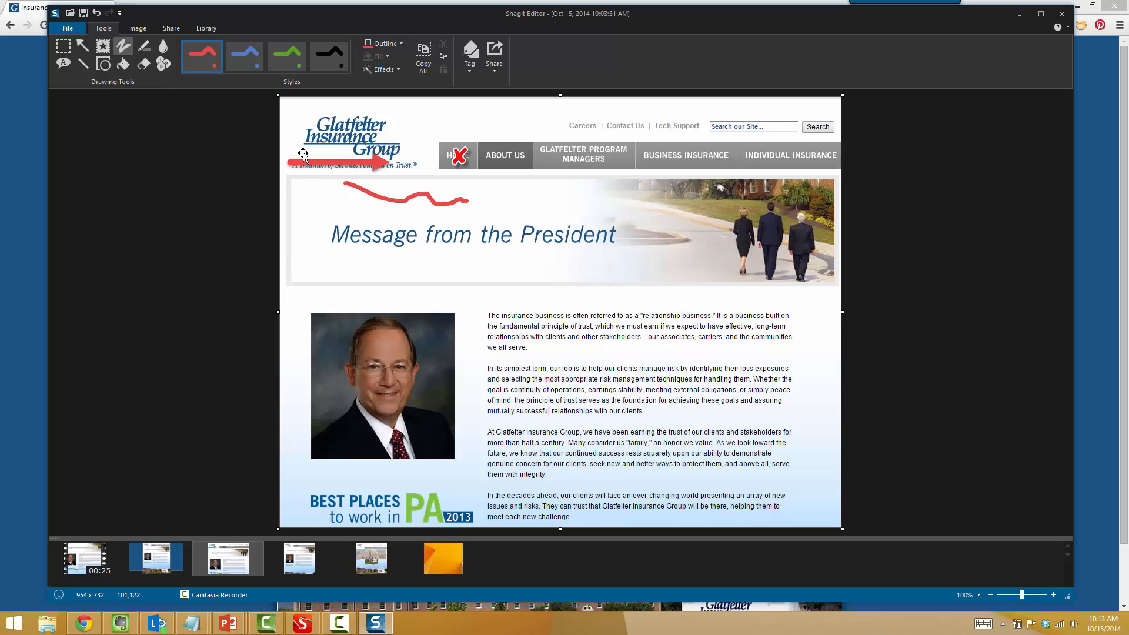
pyautogui.click(162, 48)
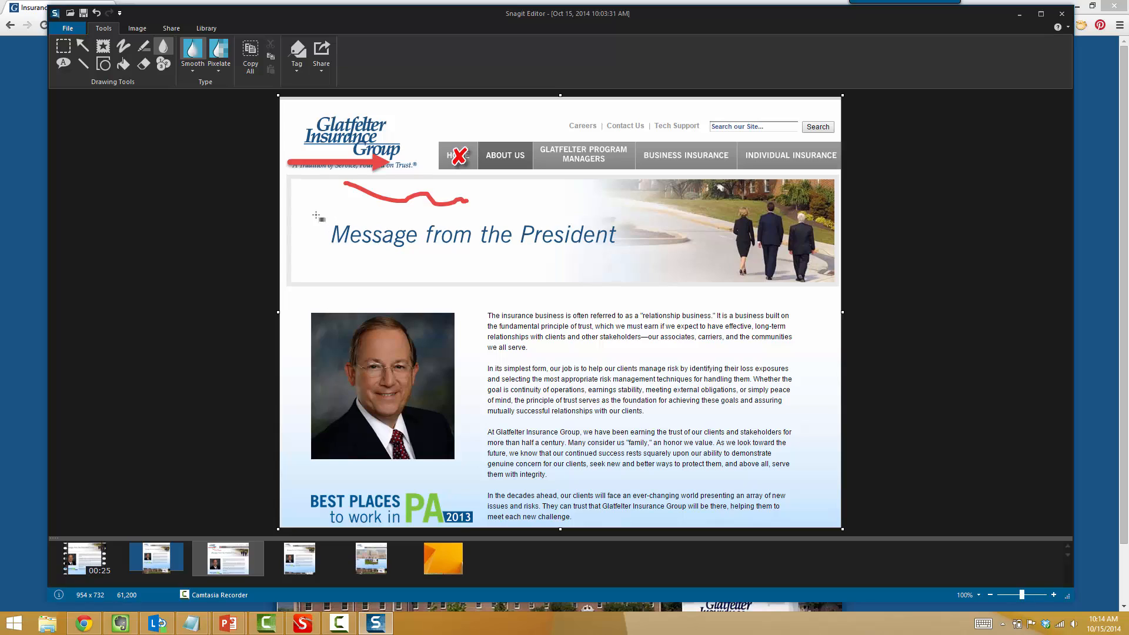
pyautogui.moveTo(317, 214); pyautogui.dragTo(635, 256)
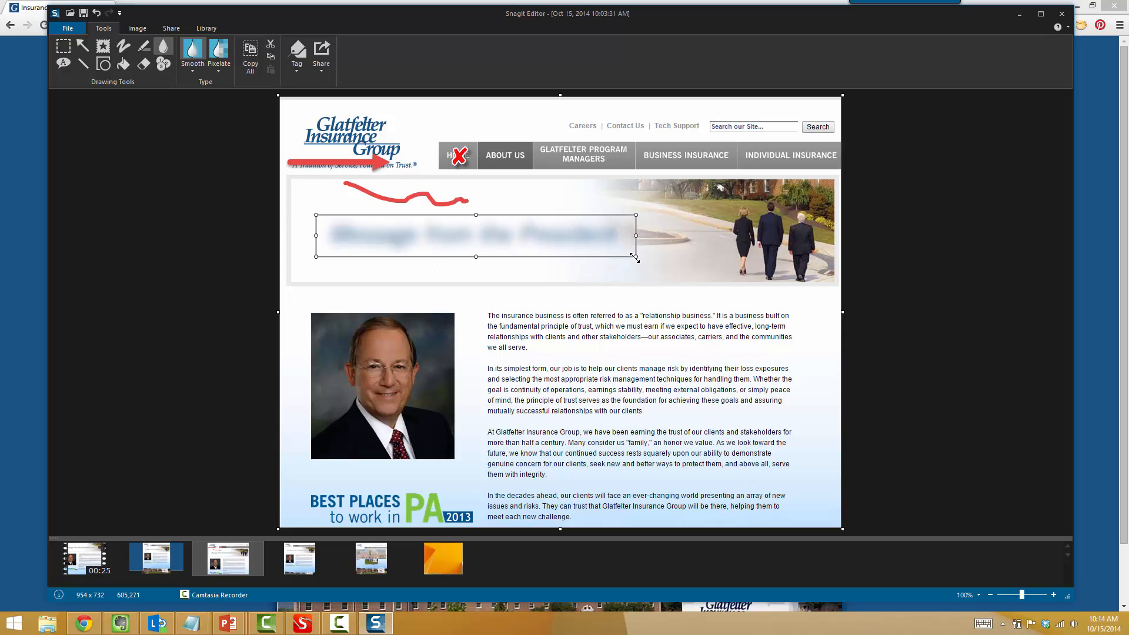
# Place red numbered step markers: 1 on About Us and 2 through 6 across the article paragraphs
pyautogui.click(161, 67)
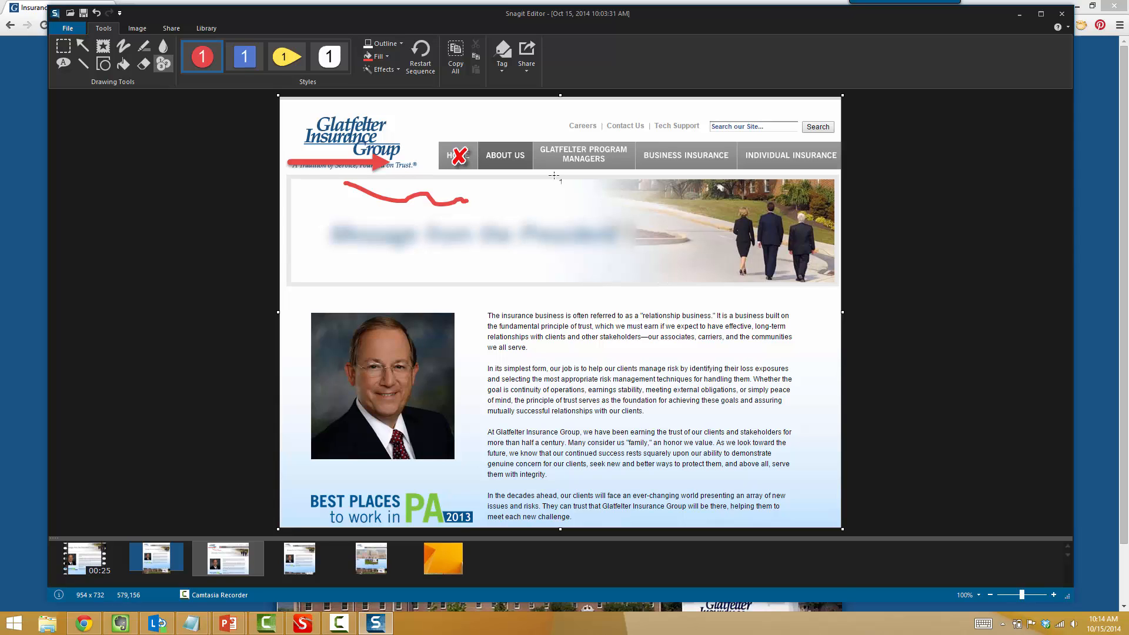
pyautogui.click(517, 155)
pyautogui.click(497, 318)
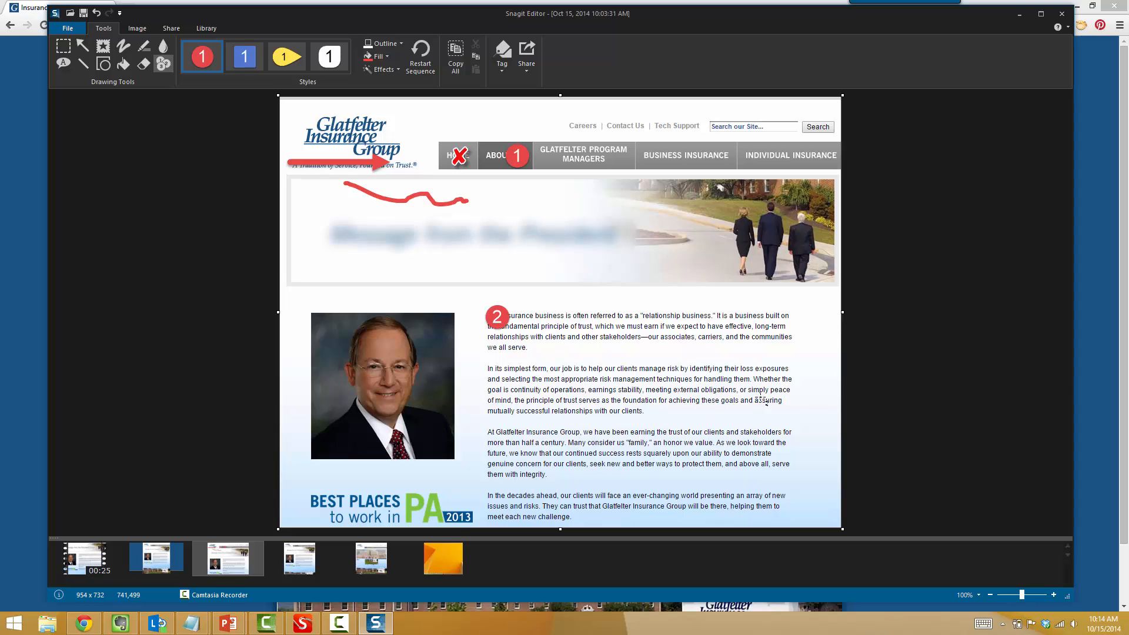
pyautogui.click(781, 399)
pyautogui.click(482, 433)
pyautogui.click(608, 490)
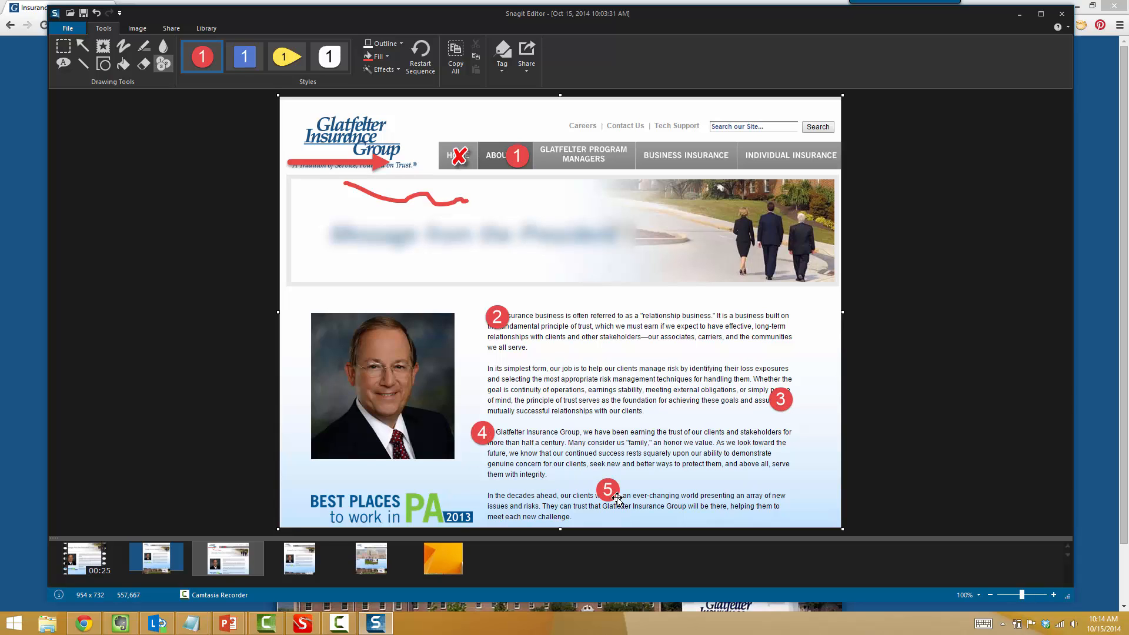
pyautogui.click(698, 500)
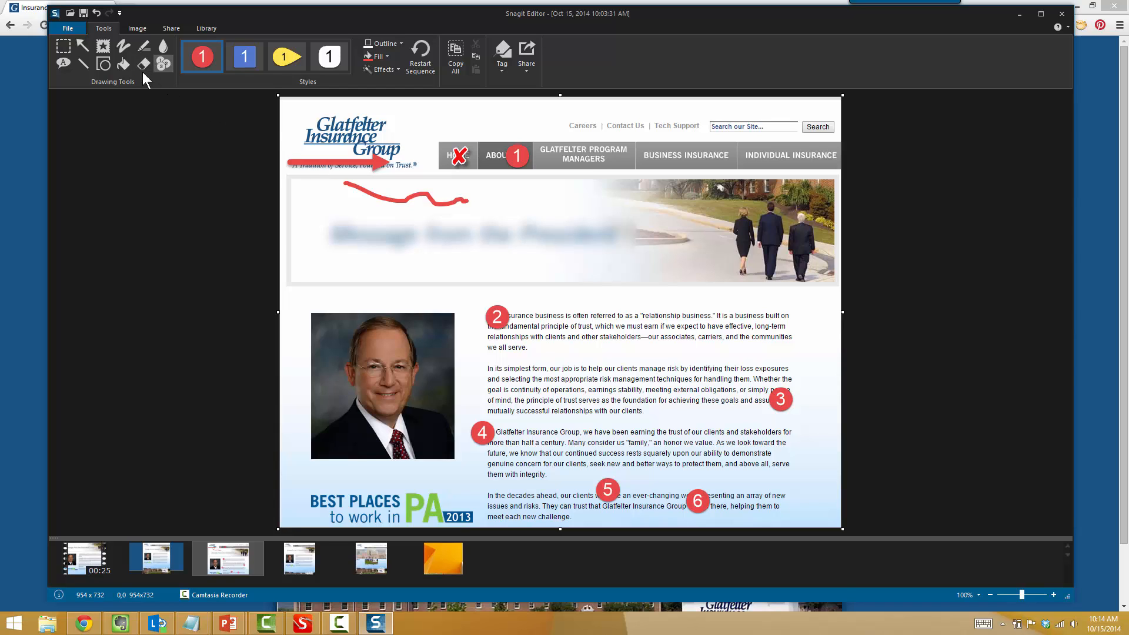
# Examine the editor's image effects, sharing outputs, file commands and drawing tools
pyautogui.click(138, 30)
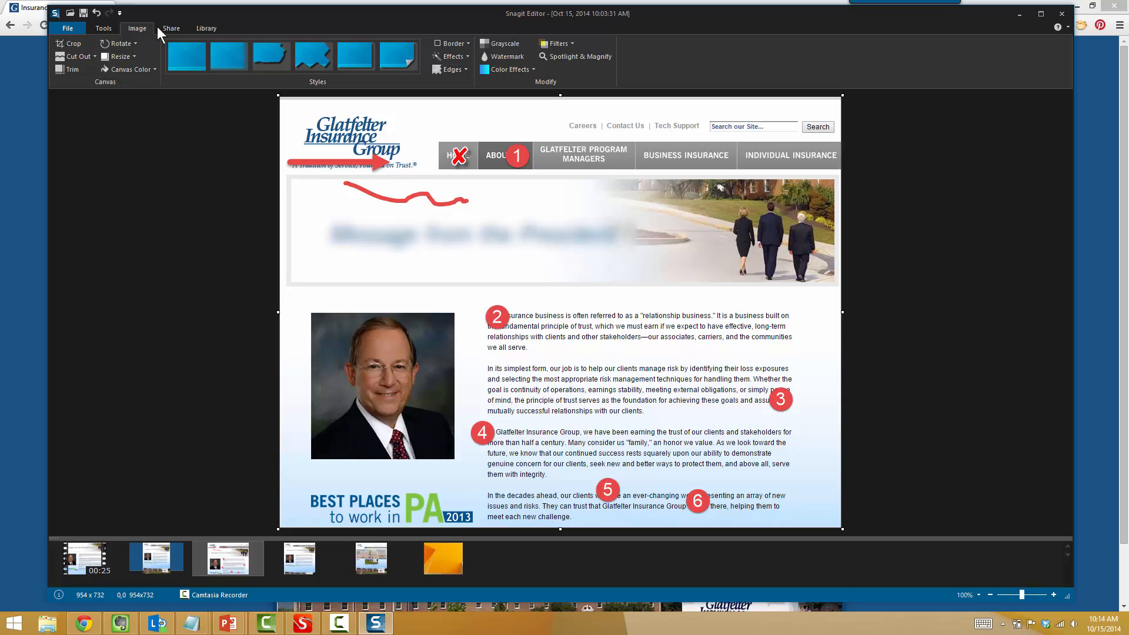
pyautogui.click(177, 29)
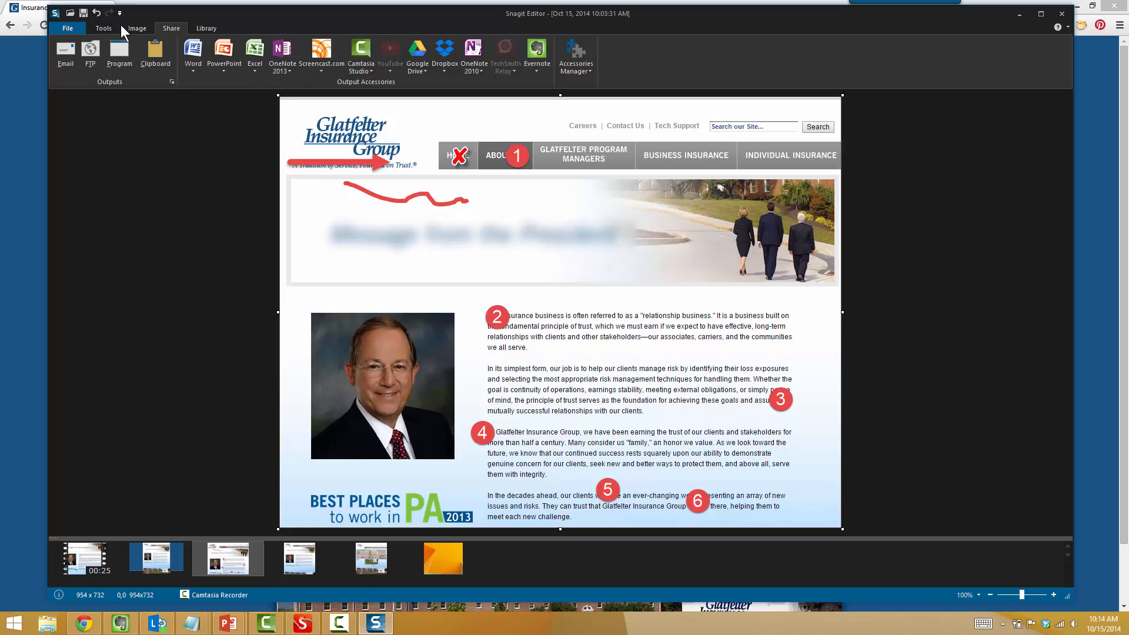
pyautogui.click(79, 31)
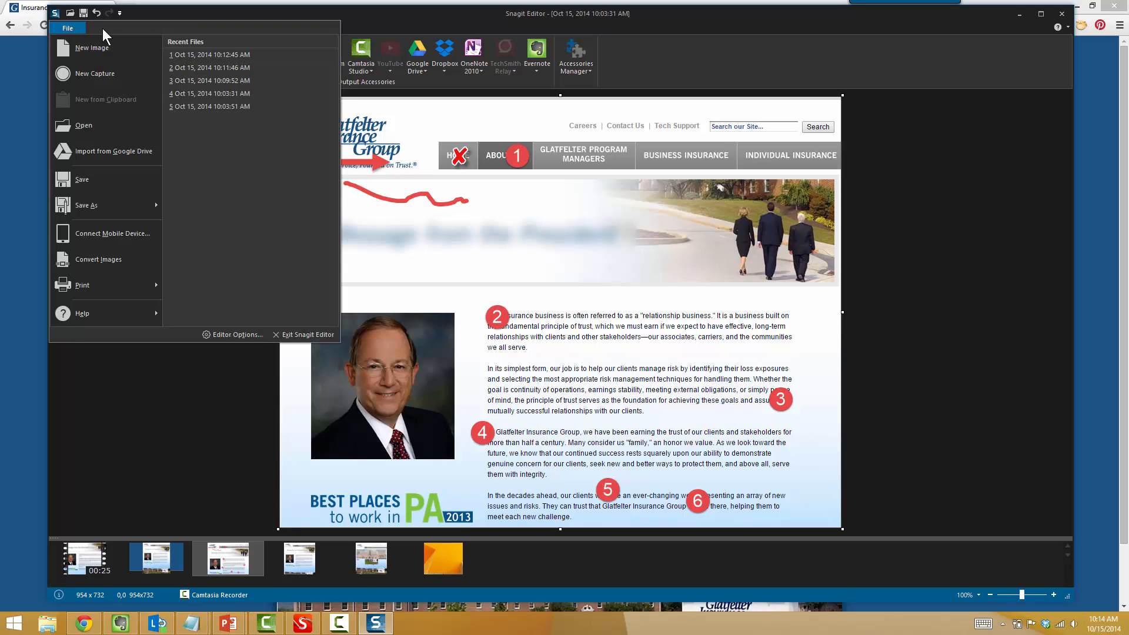
pyautogui.click(160, 8)
pyautogui.click(107, 27)
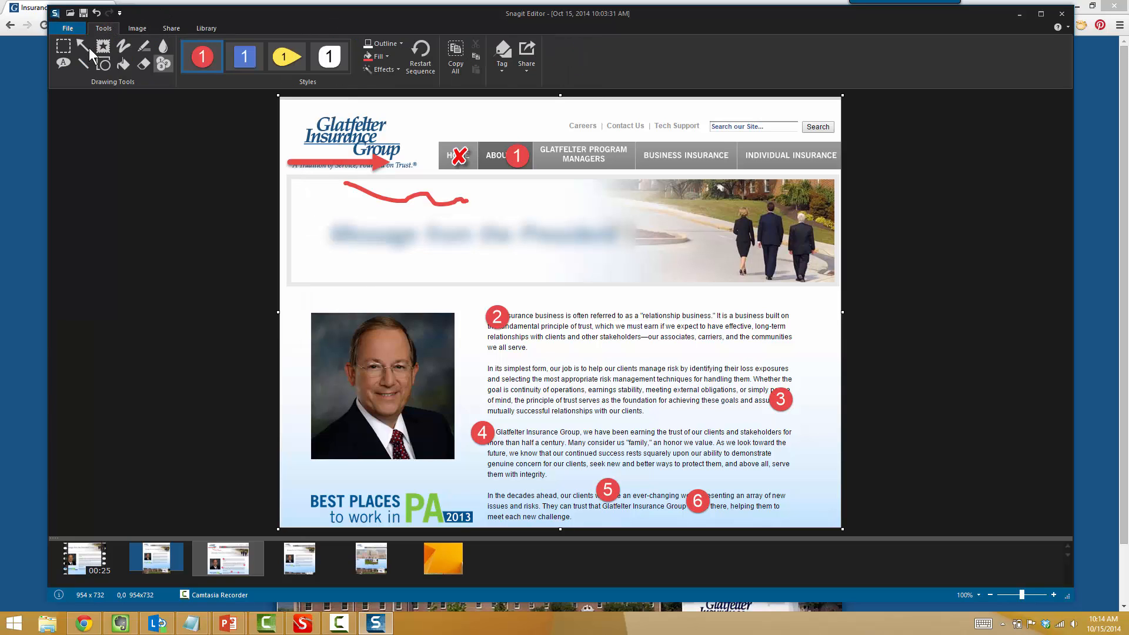
pyautogui.click(172, 29)
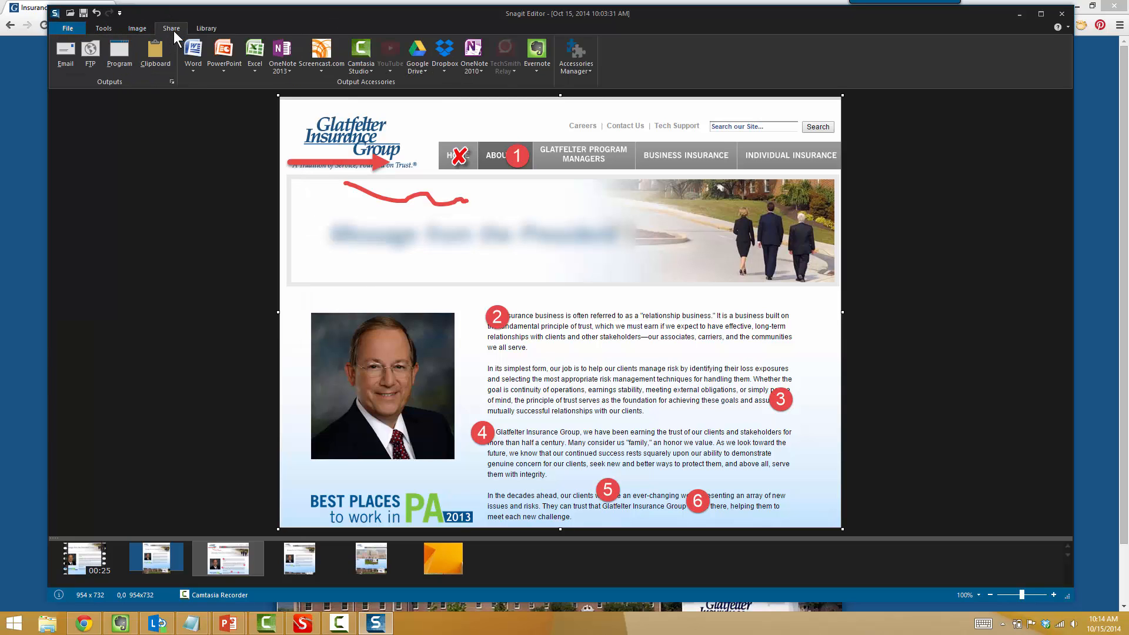
pyautogui.click(98, 29)
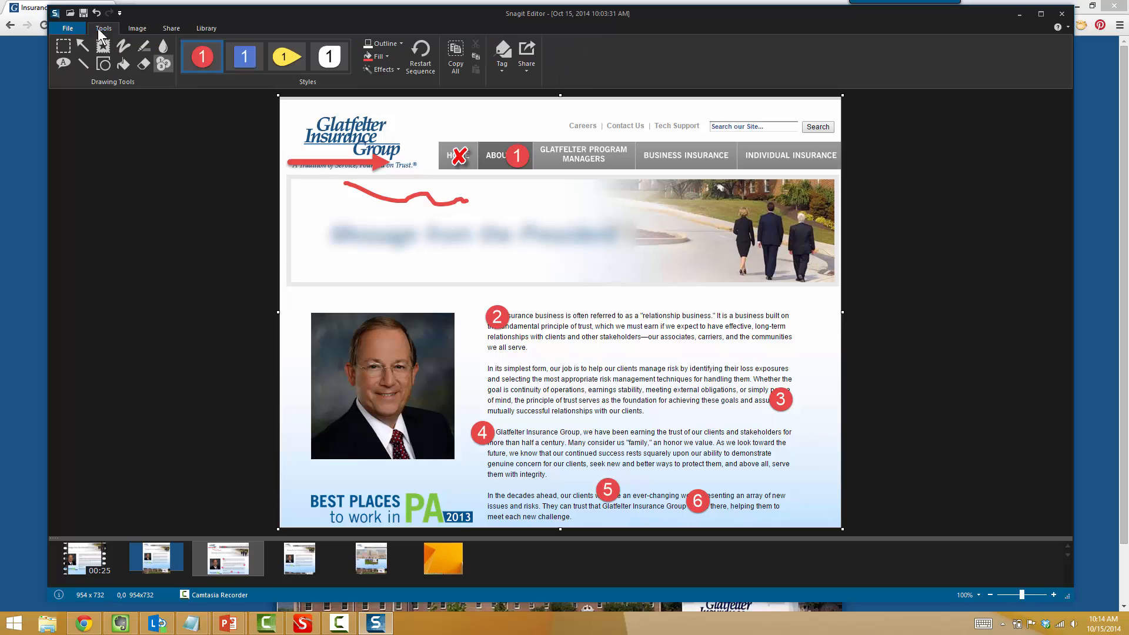
pyautogui.moveTo(919, 9)
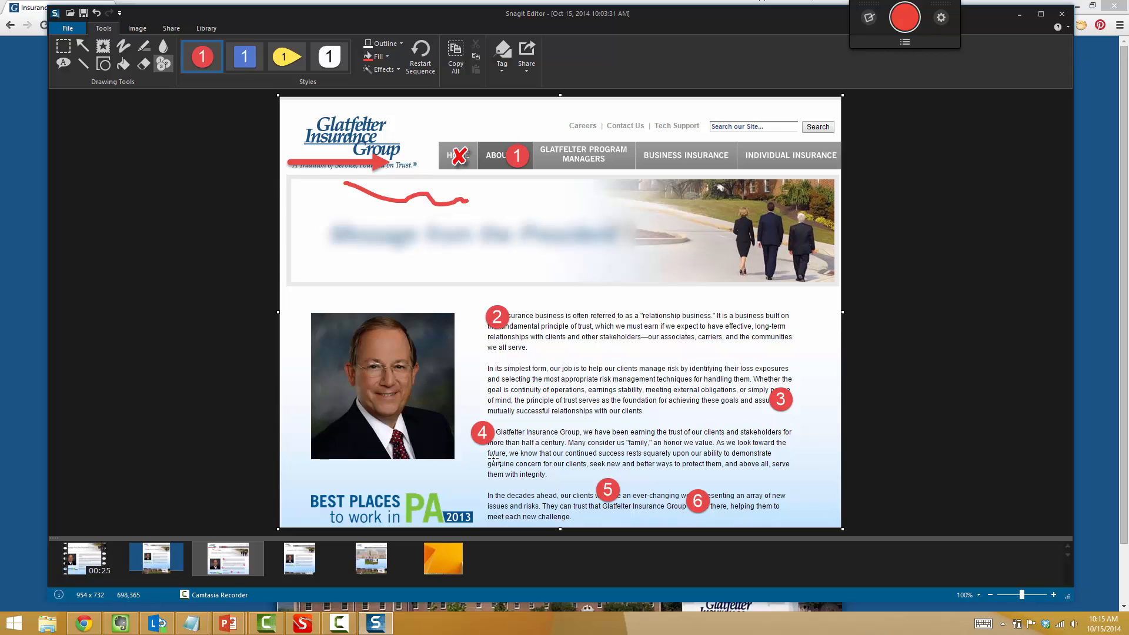
pyautogui.click(339, 623)
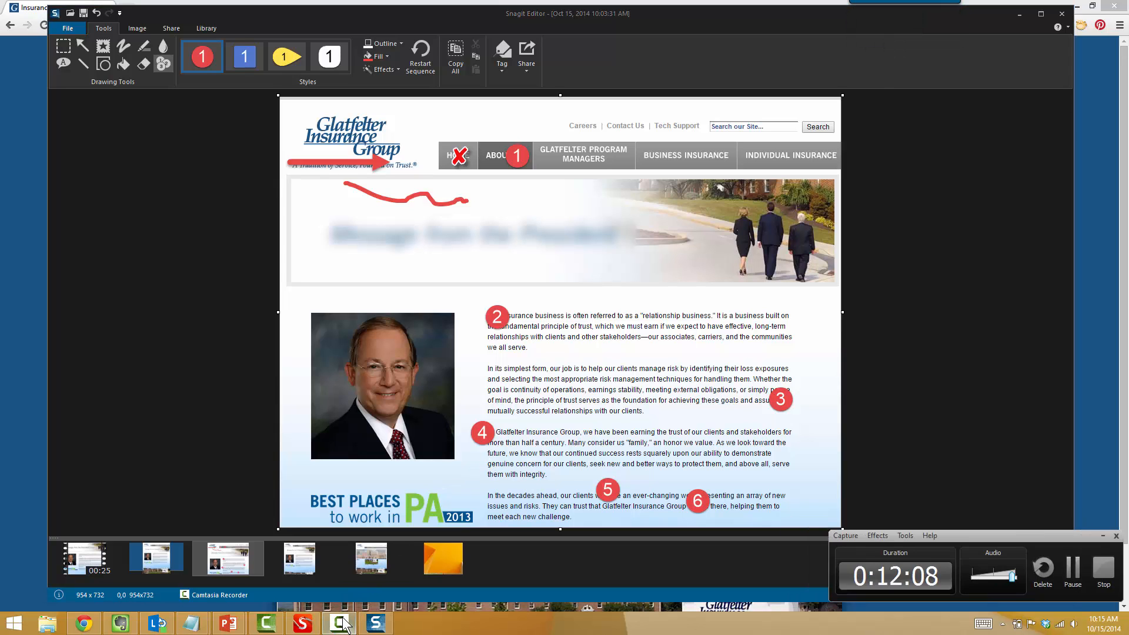